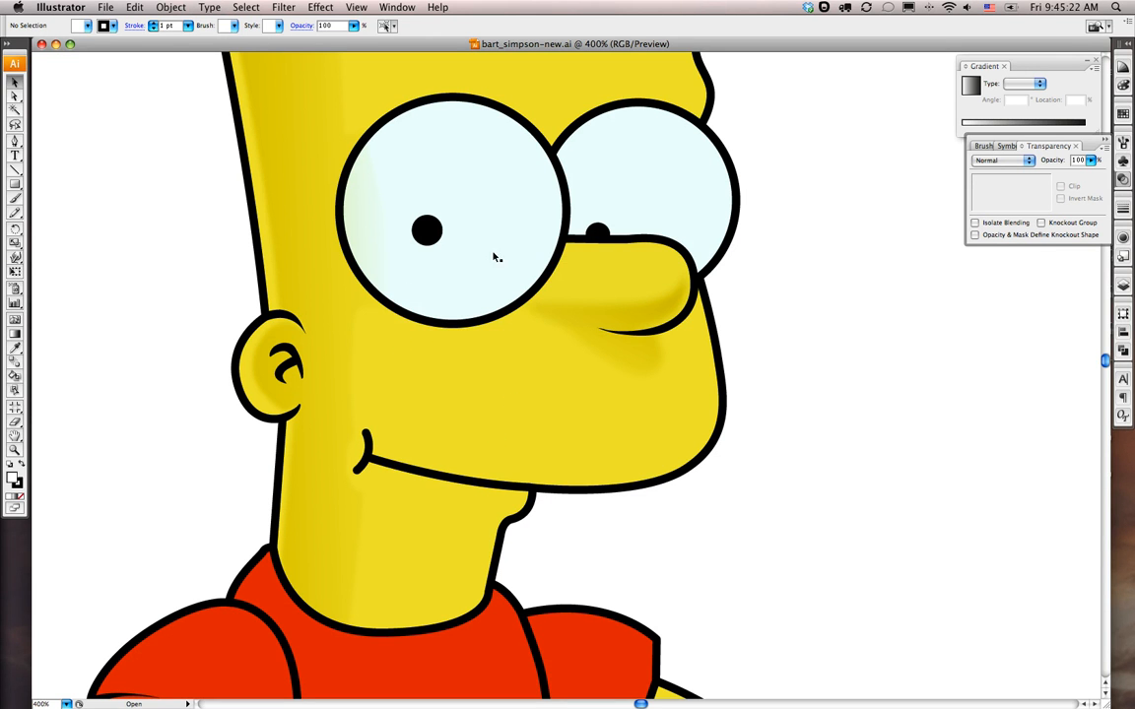
# Duplicate the front eye's outlined circle and place the copy 10 pt straight below the original
pyautogui.moveTo(489, 256); pyautogui.dragTo(558, 328)
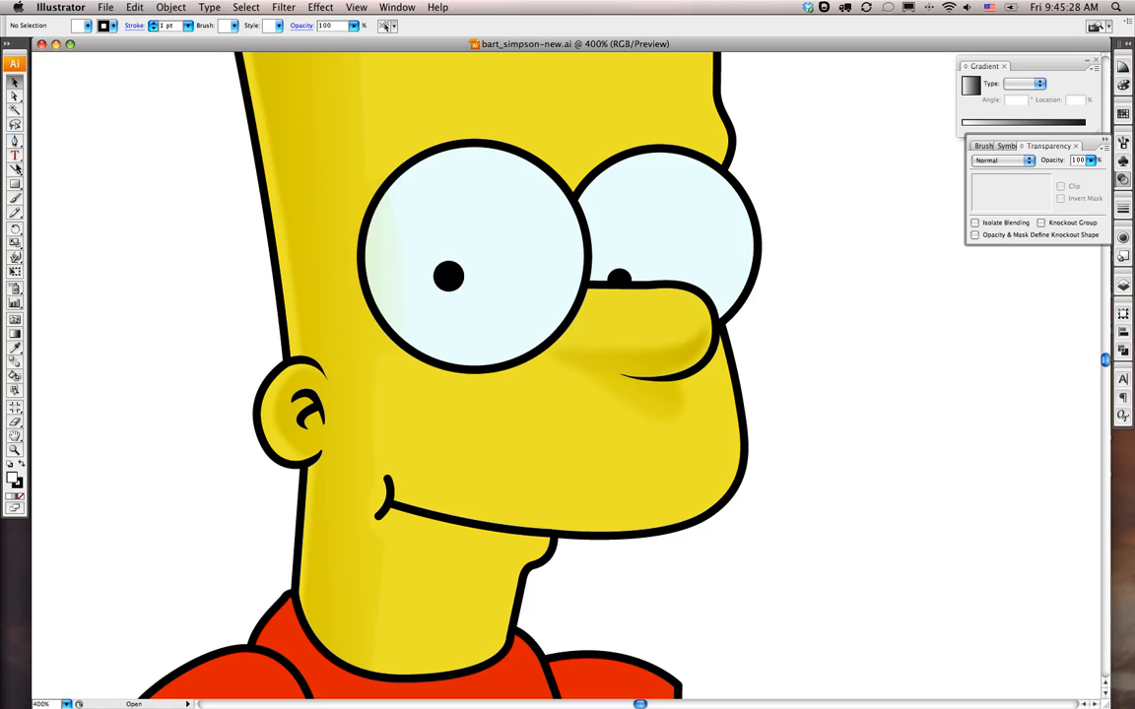
pyautogui.moveTo(15, 184); pyautogui.dragTo(55, 216)
pyautogui.press('v')
pyautogui.click(424, 216)
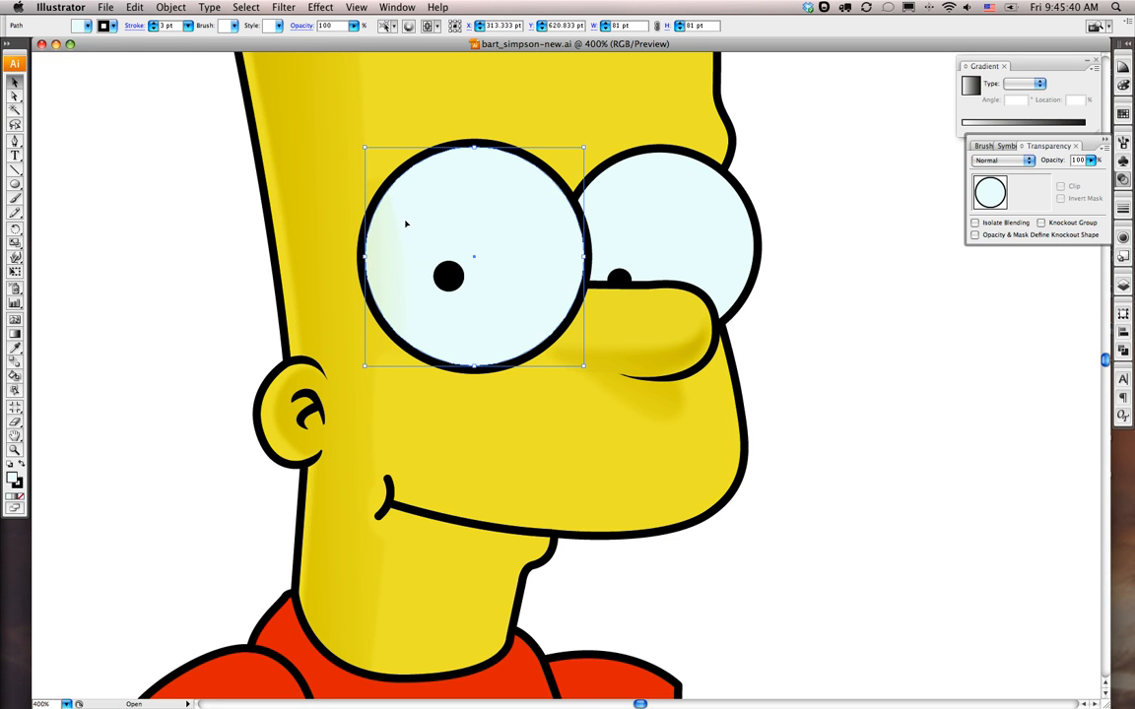
pyautogui.click(403, 225)
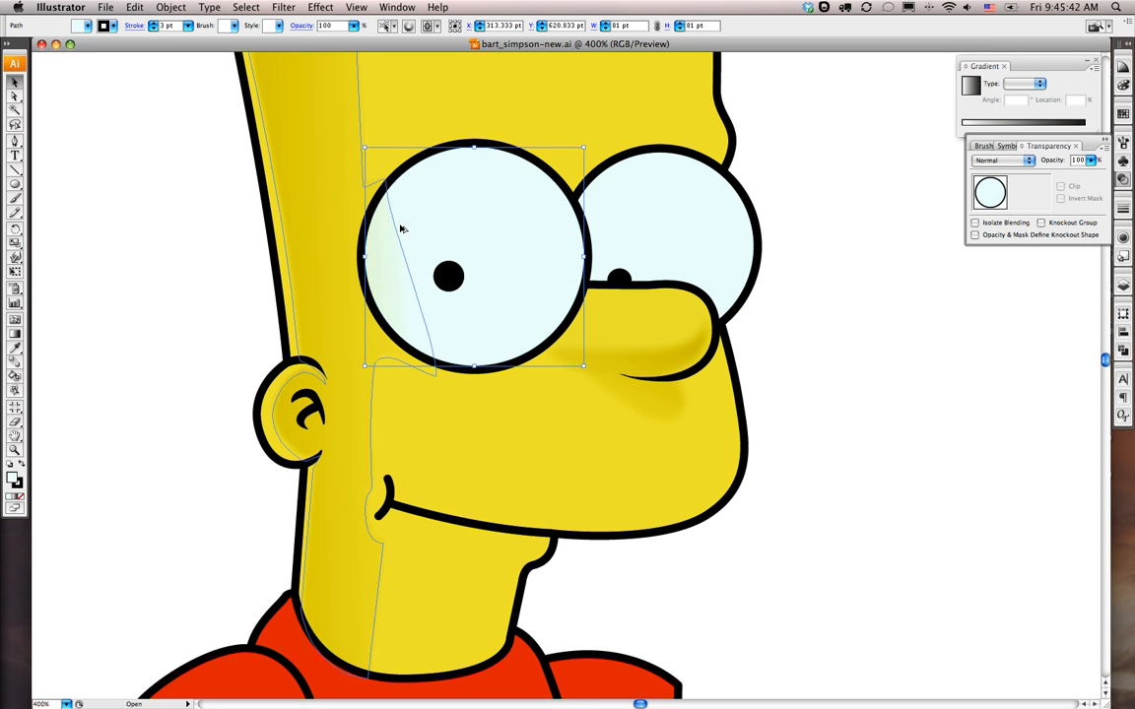
pyautogui.click(419, 227)
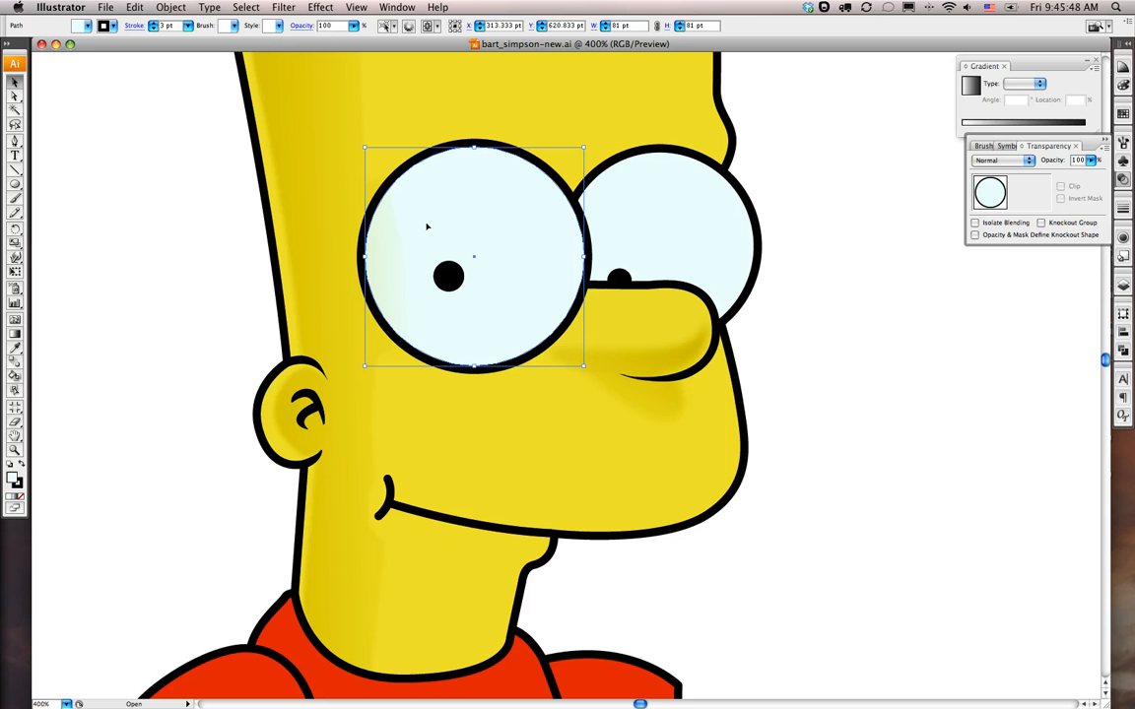
pyautogui.moveTo(426, 226); pyautogui.dragTo(425, 253)
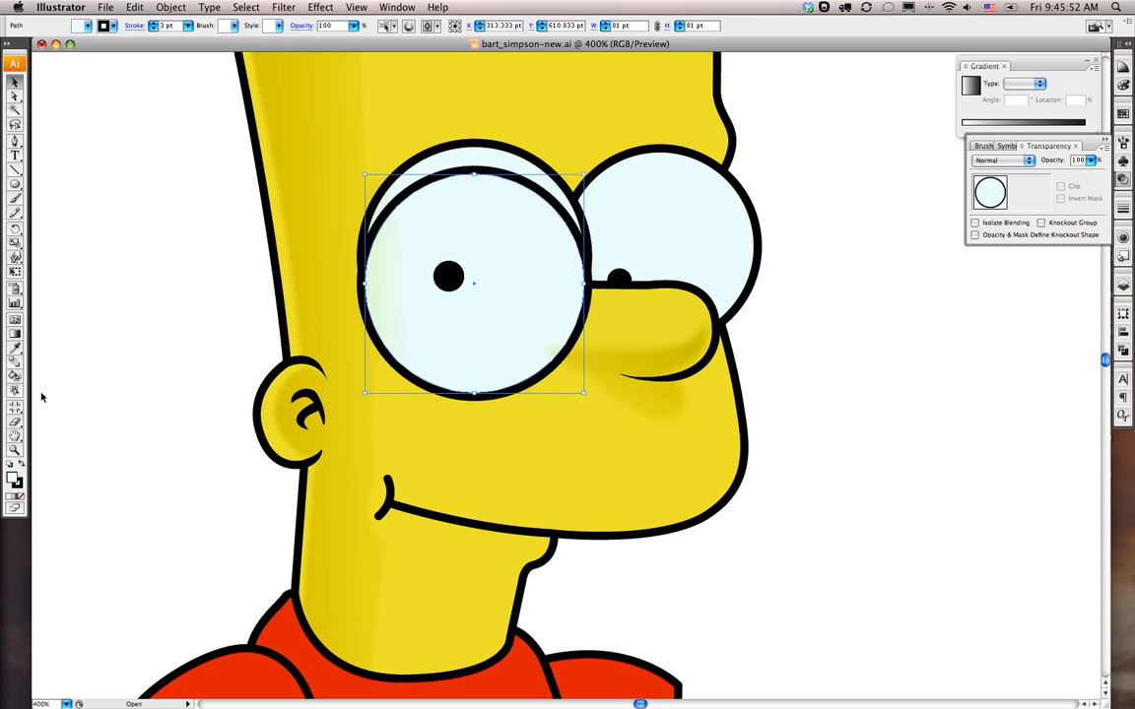
# Give the duplicated circle the yellow Multiply fill without stroke, sampled from the shading along the head's edge
pyautogui.click(20, 496)
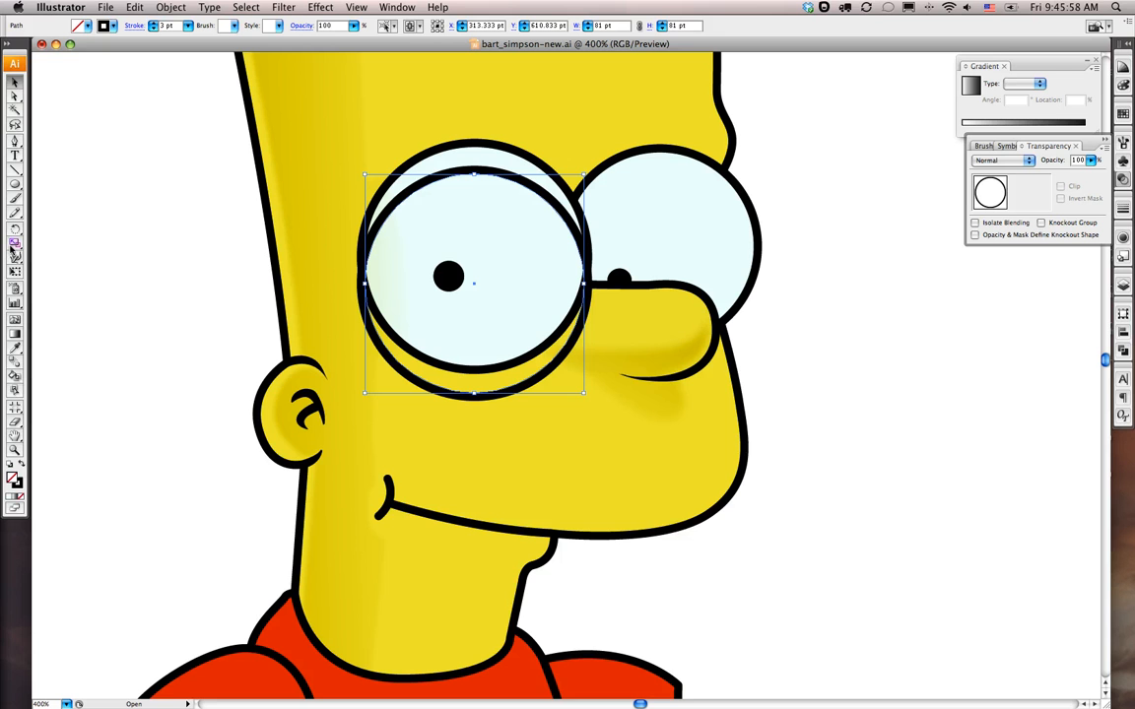
pyautogui.click(14, 347)
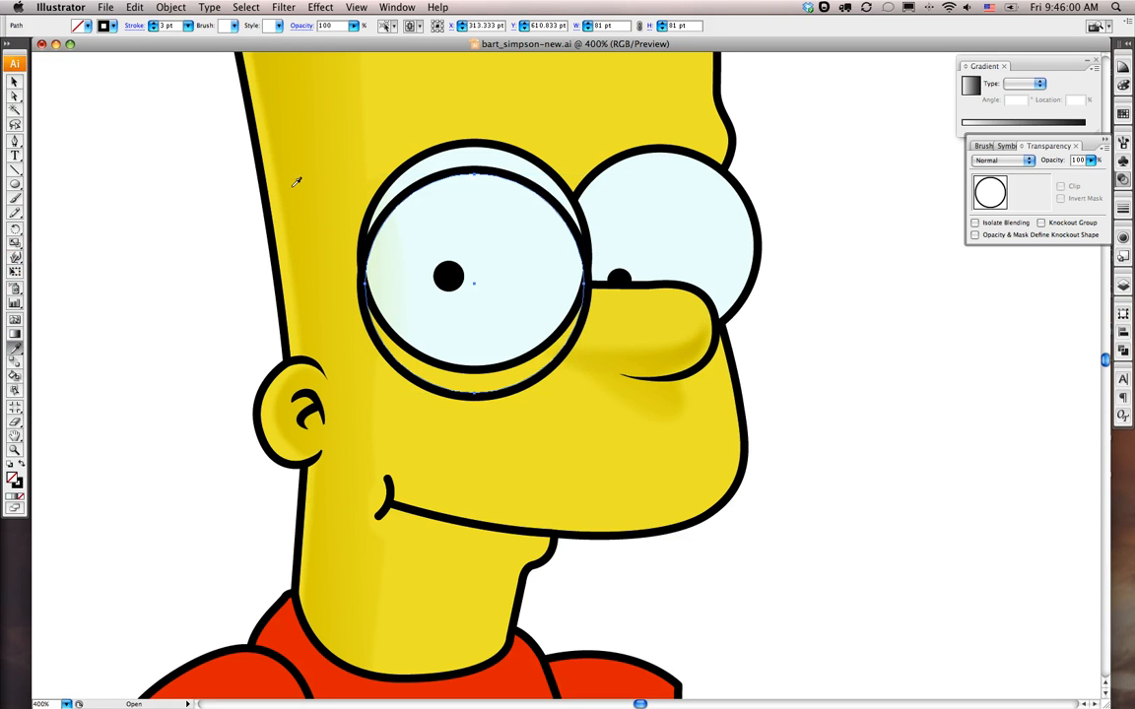
pyautogui.click(301, 183)
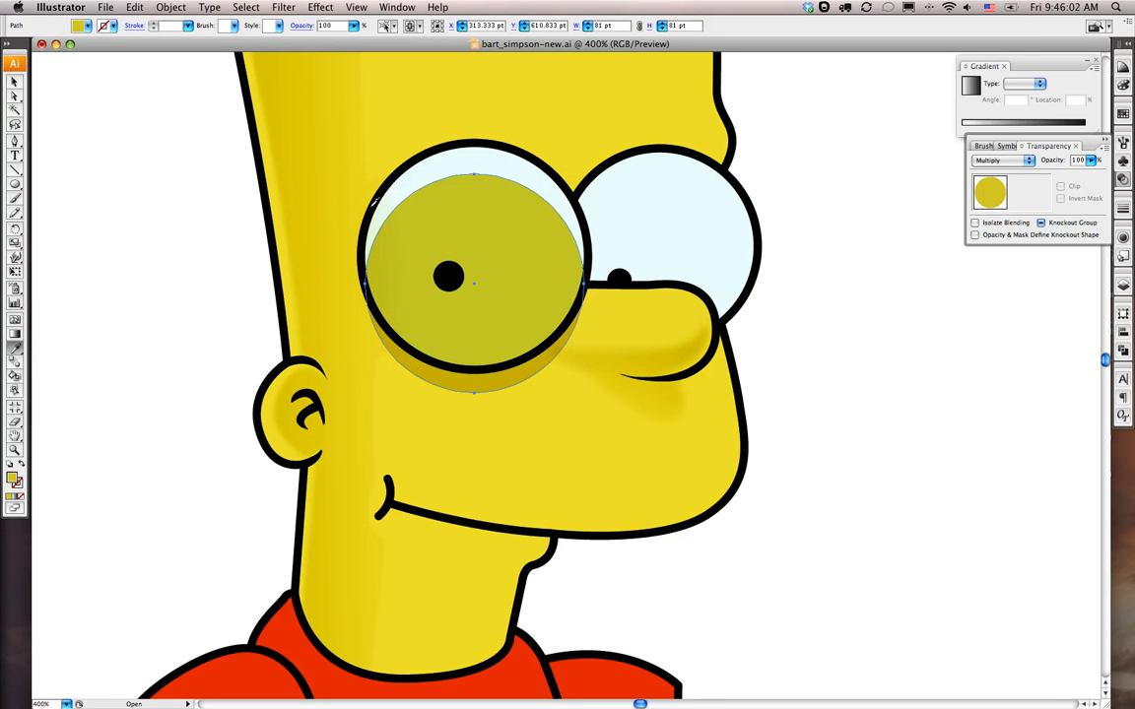
# Send the yellow shadow circle behind the front eye and nudge it up 4 pt
pyautogui.click(15, 82)
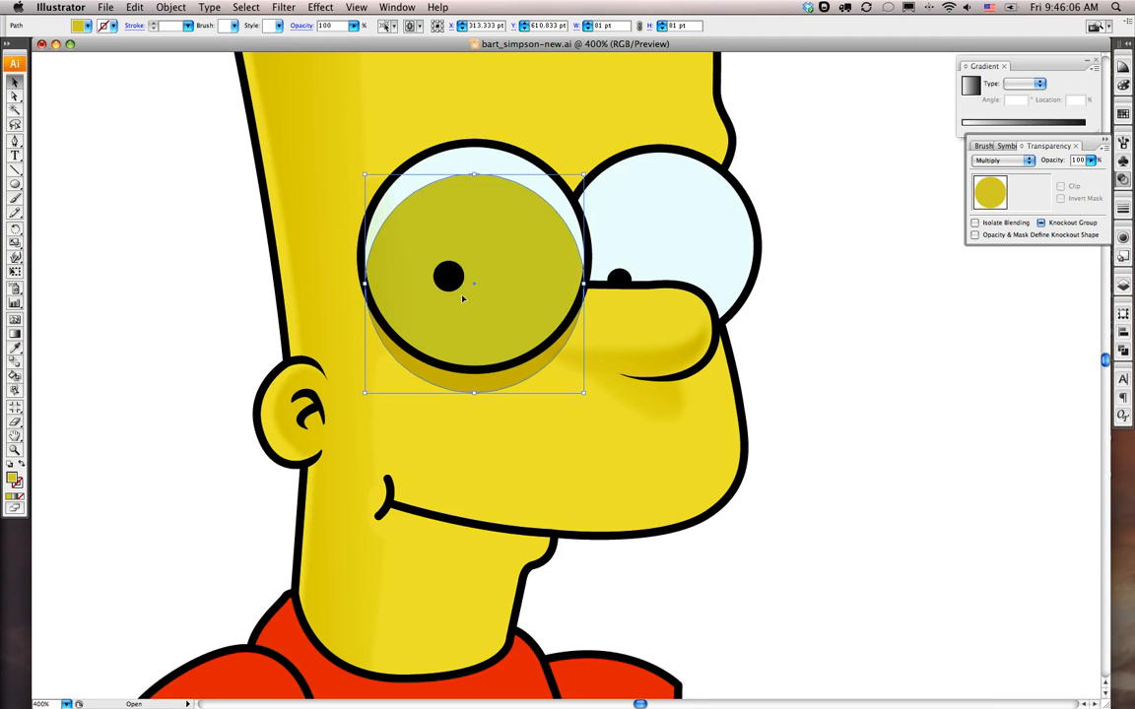
pyautogui.press('super+z')
pyautogui.click(450, 217)
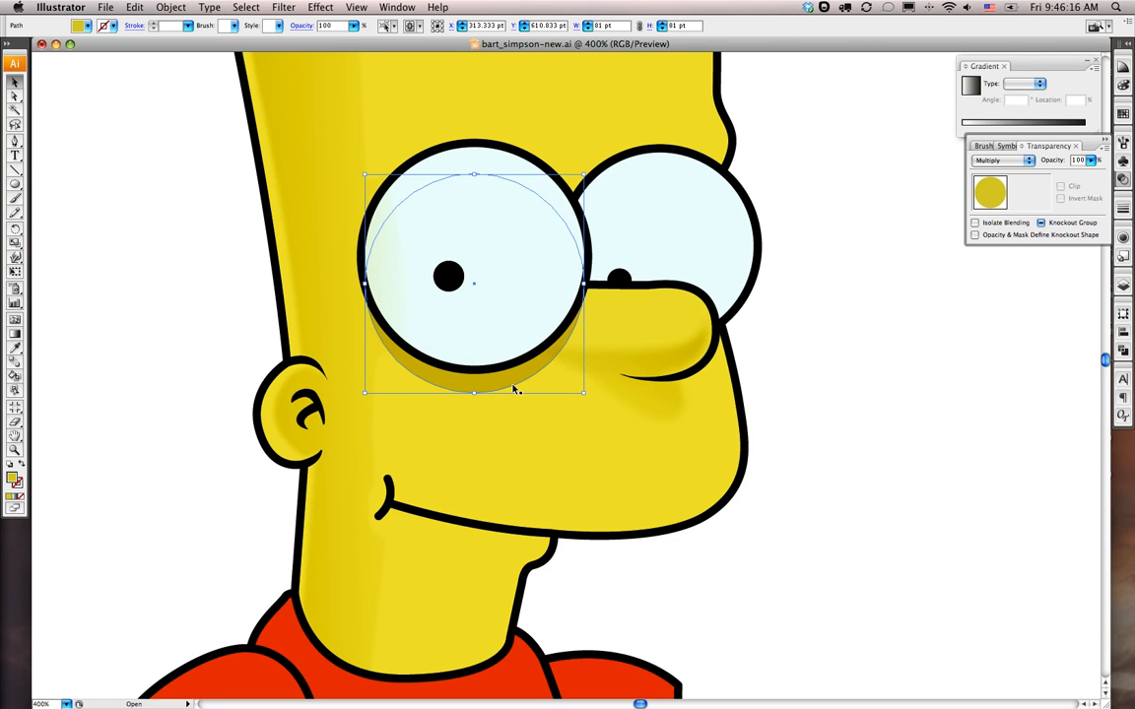
pyautogui.press('Up')
pyautogui.press('Up')
pyautogui.press('Up')
pyautogui.press('Up')
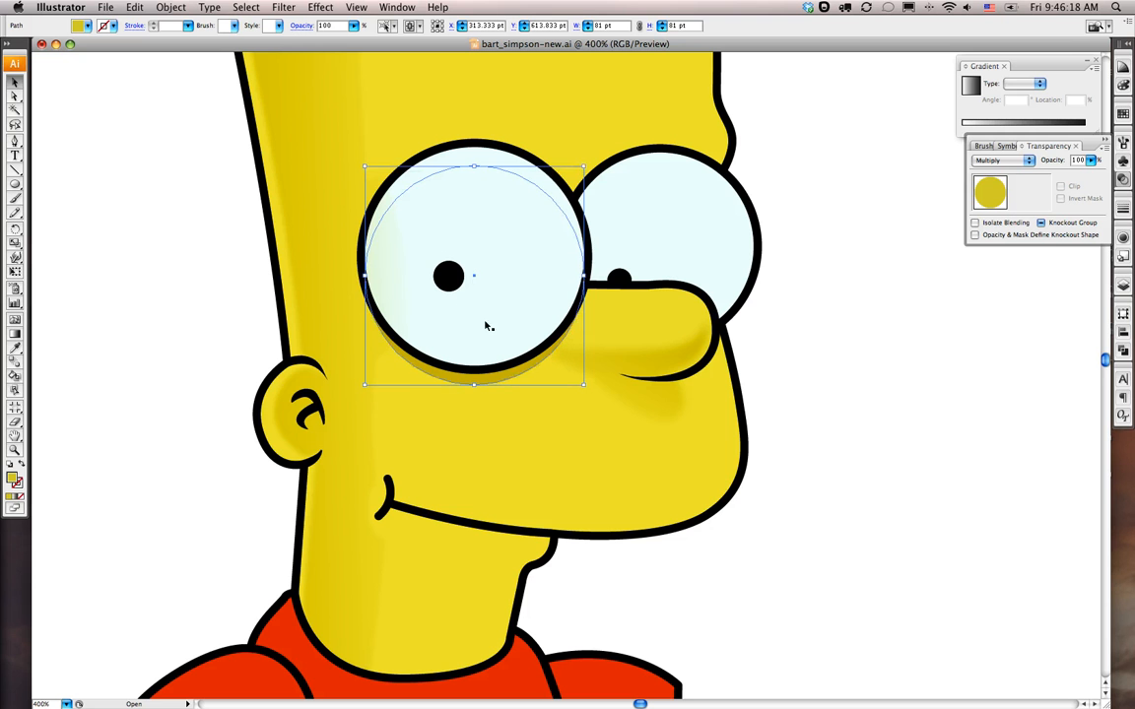
pyautogui.click(357, 277)
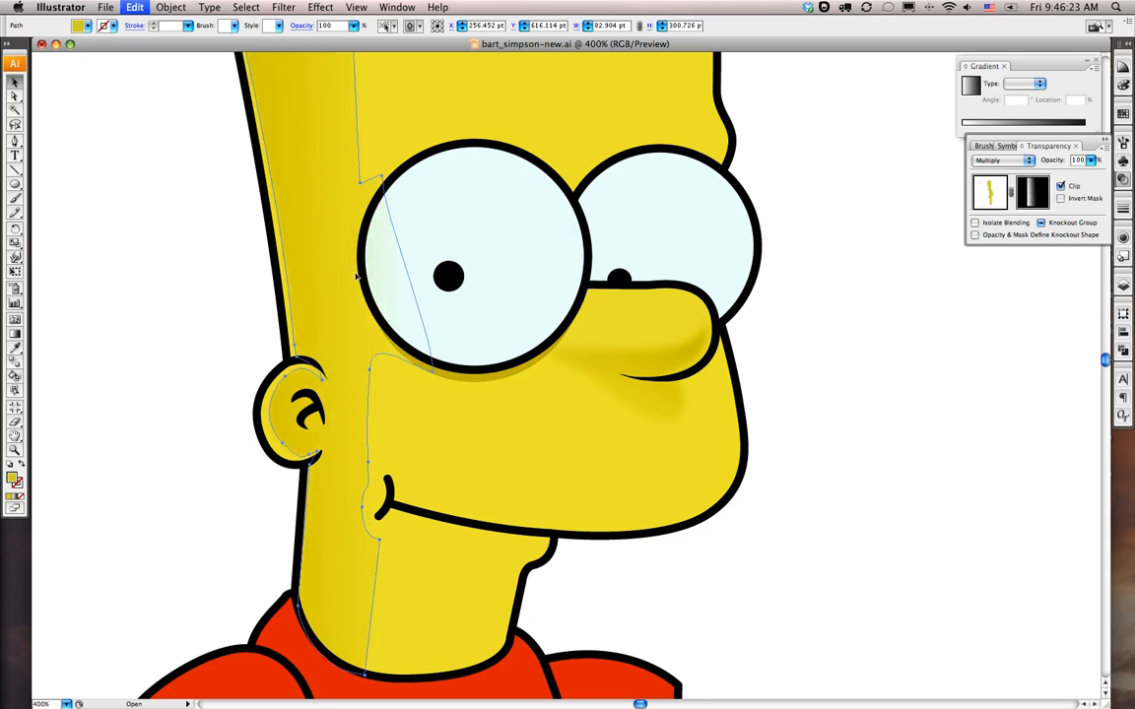
pyautogui.click(365, 271)
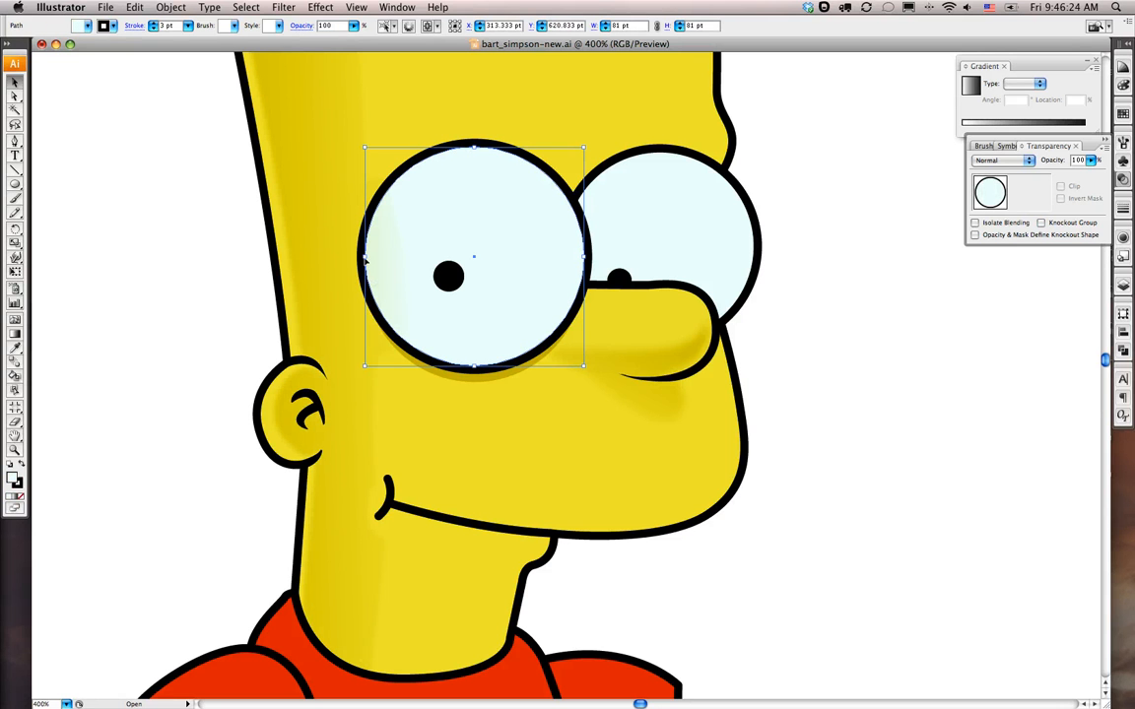
pyautogui.moveTo(364, 258); pyautogui.dragTo(355, 258)
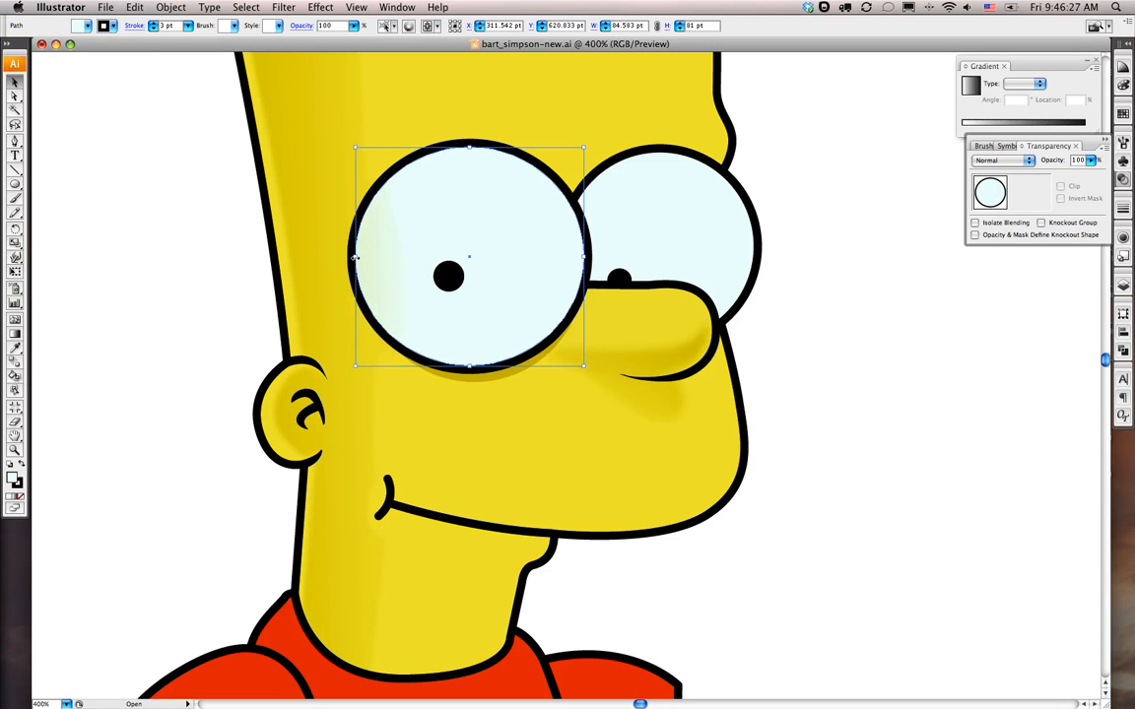
pyautogui.press('super+z')
# Resize the shadow circle behind the front eye to about 85.75 pt wide and 80.08 pt high
pyautogui.click(481, 380)
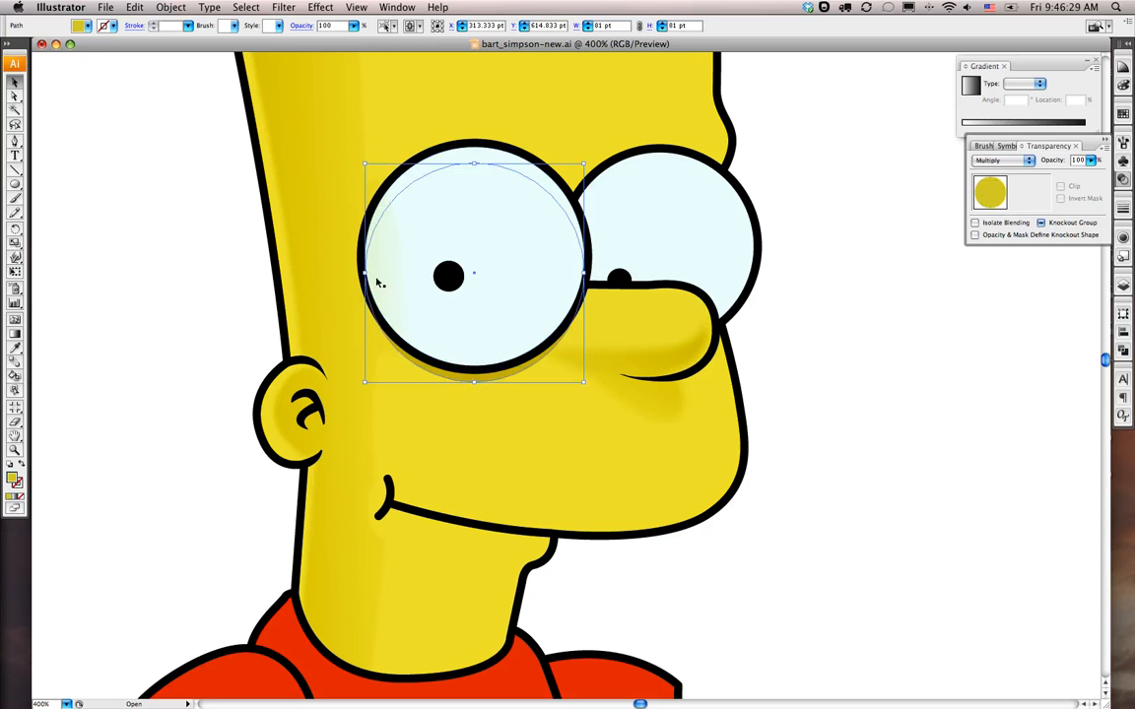
pyautogui.moveTo(365, 274); pyautogui.dragTo(355, 274)
pyautogui.moveTo(584, 275); pyautogui.dragTo(589, 275)
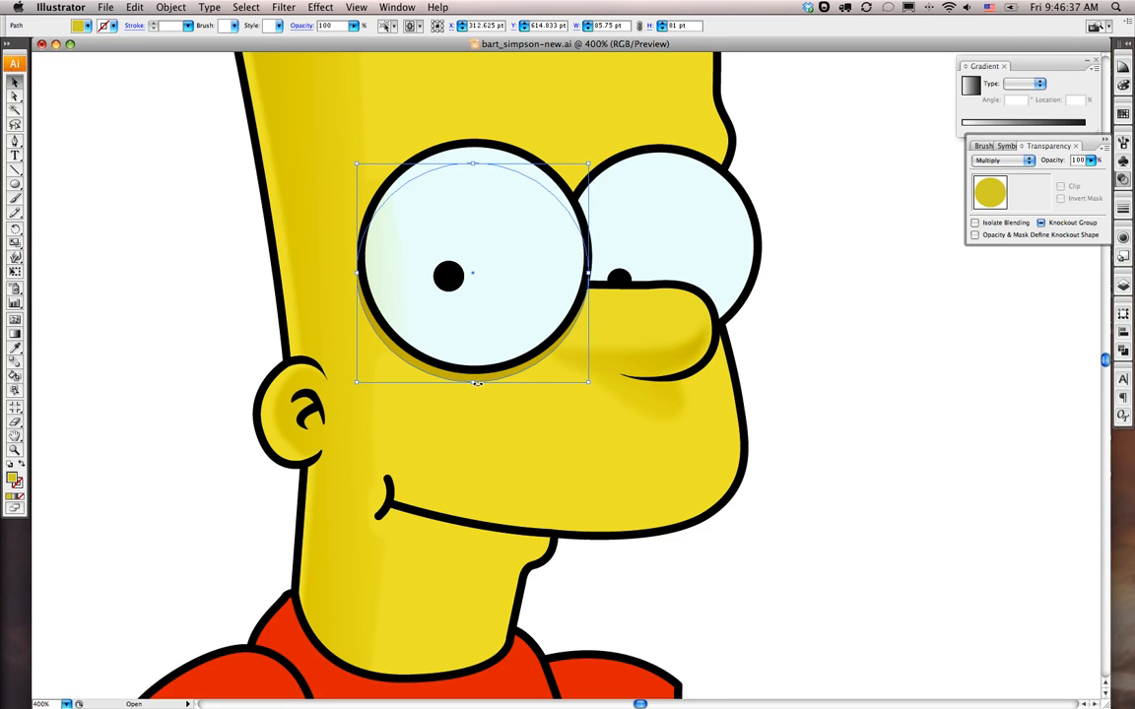
pyautogui.moveTo(473, 383); pyautogui.dragTo(474, 378)
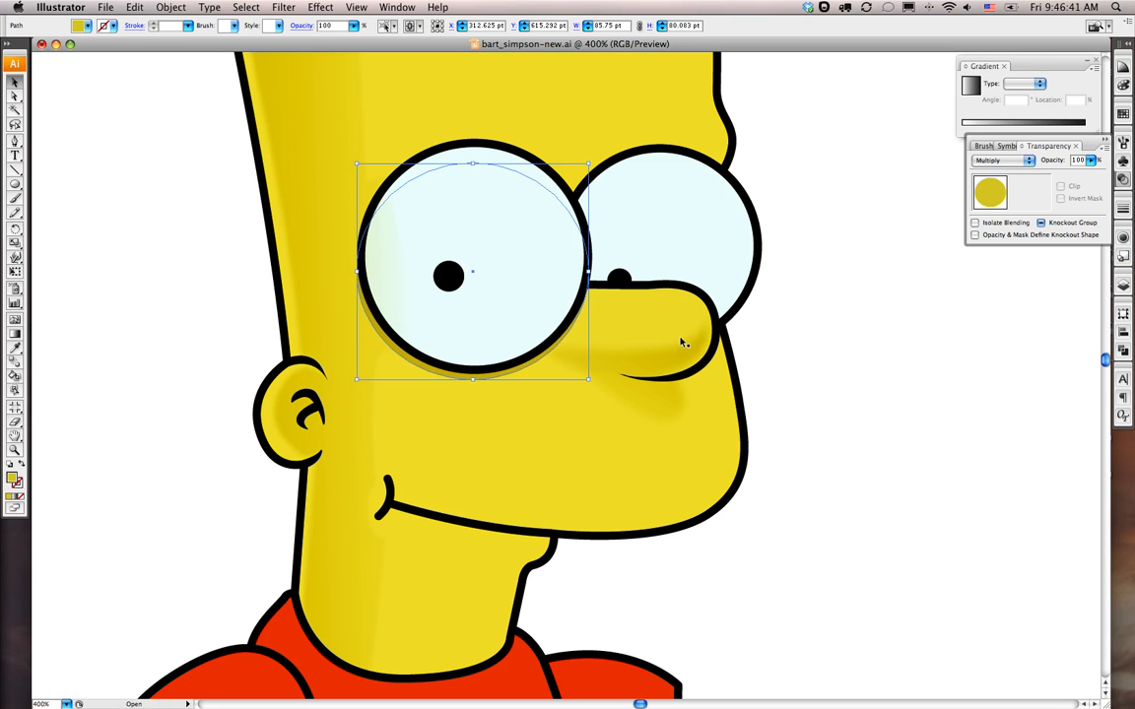
# Apply the Rasterize effect to the shadow ellipse at High (300 ppi) resolution
pyautogui.click(320, 6)
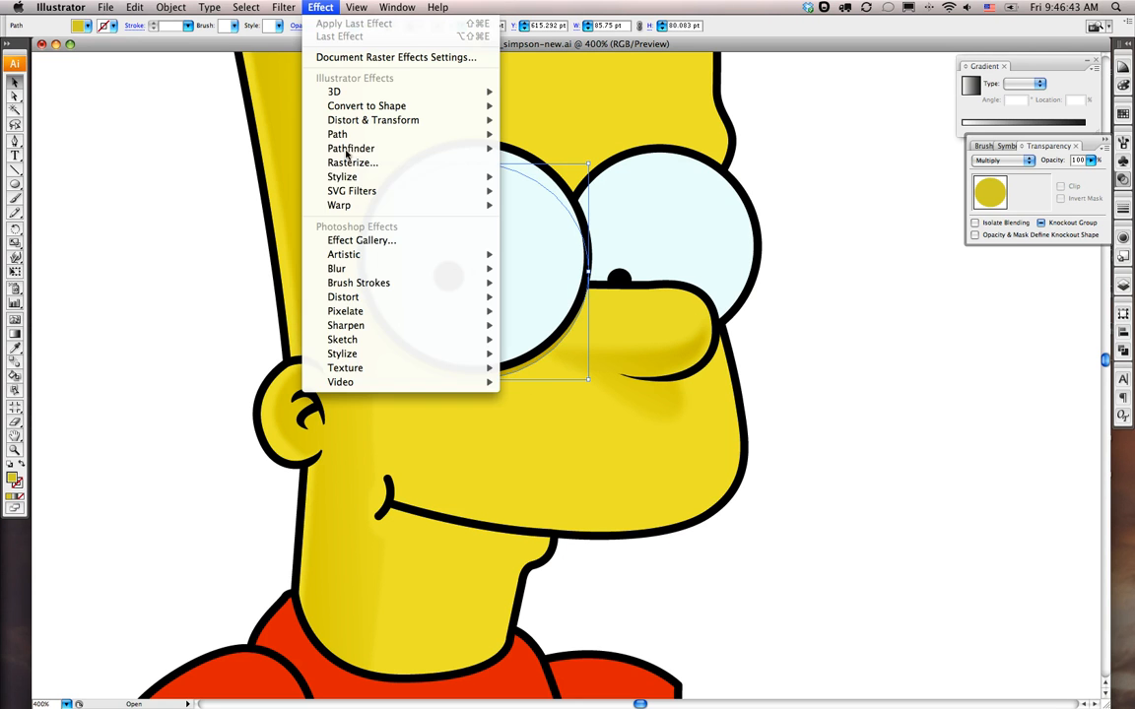
pyautogui.click(355, 163)
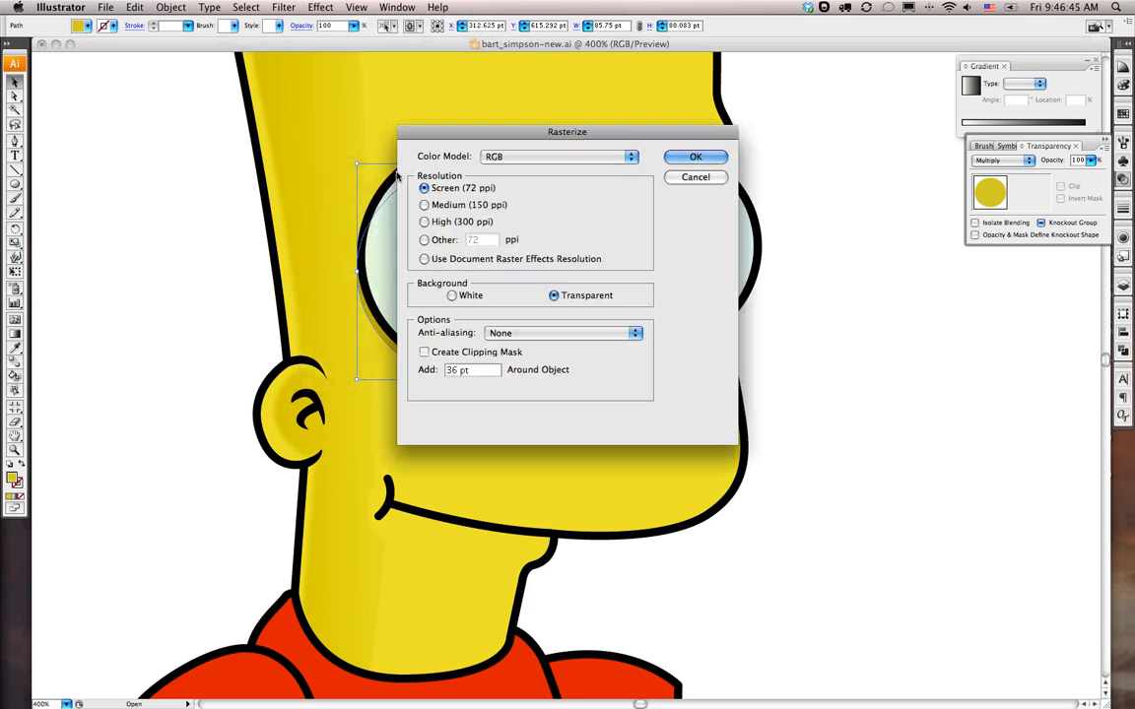
pyautogui.click(445, 222)
pyautogui.click(696, 157)
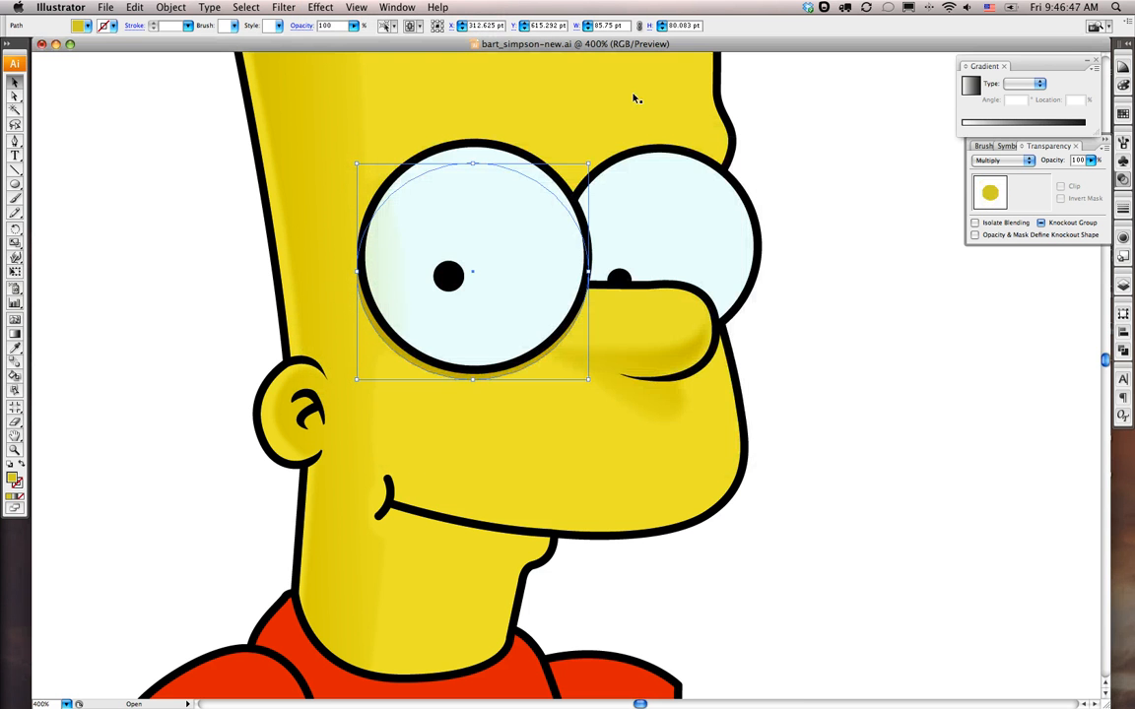
# Apply a Gaussian Blur with a 9.6 pixel radius to the eye shadow and deselect it
pyautogui.click(320, 8)
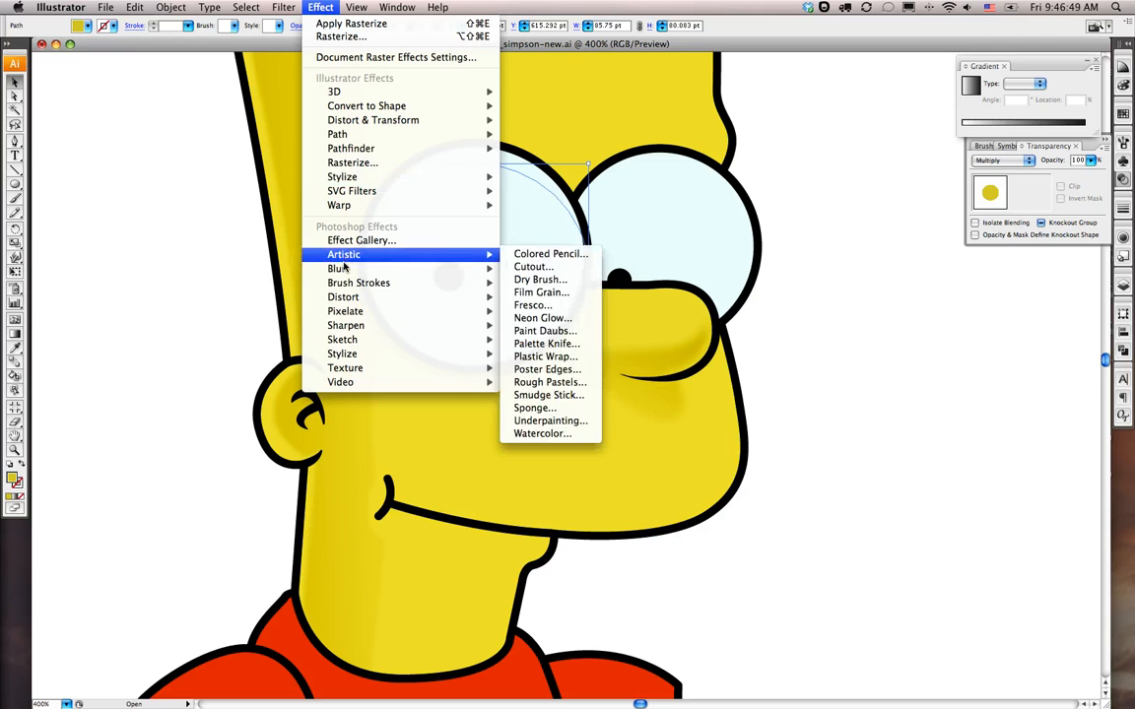
pyautogui.click(520, 270)
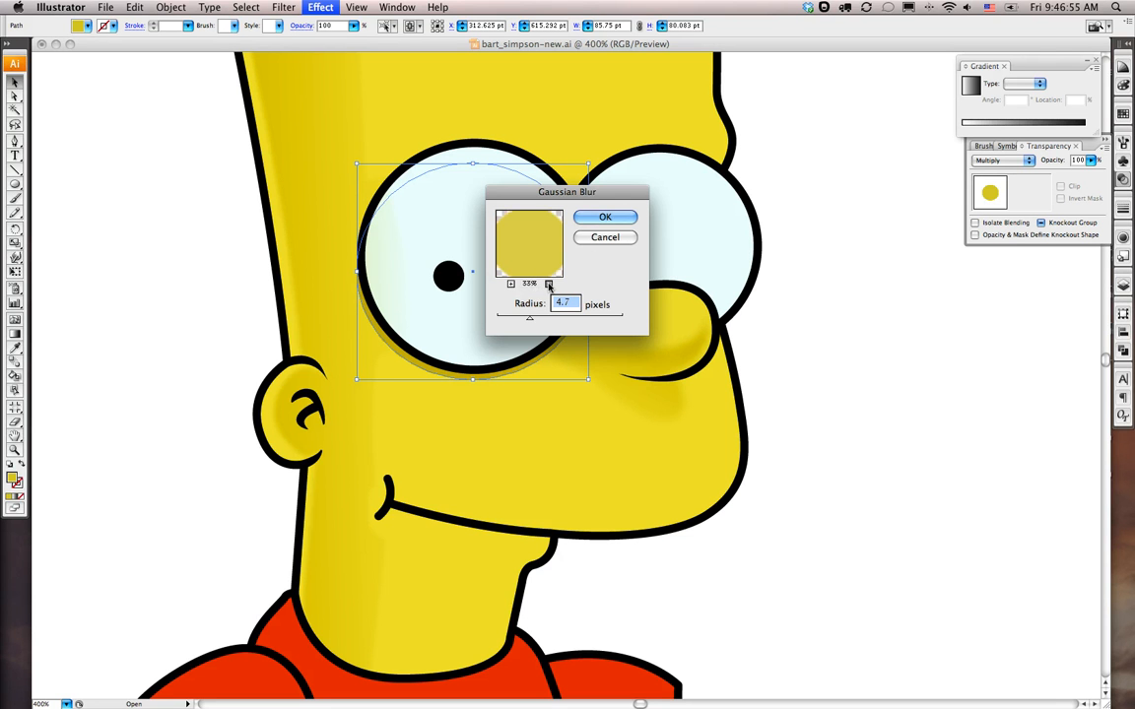
pyautogui.click(549, 285)
pyautogui.click(548, 285)
pyautogui.moveTo(529, 318); pyautogui.dragTo(547, 322)
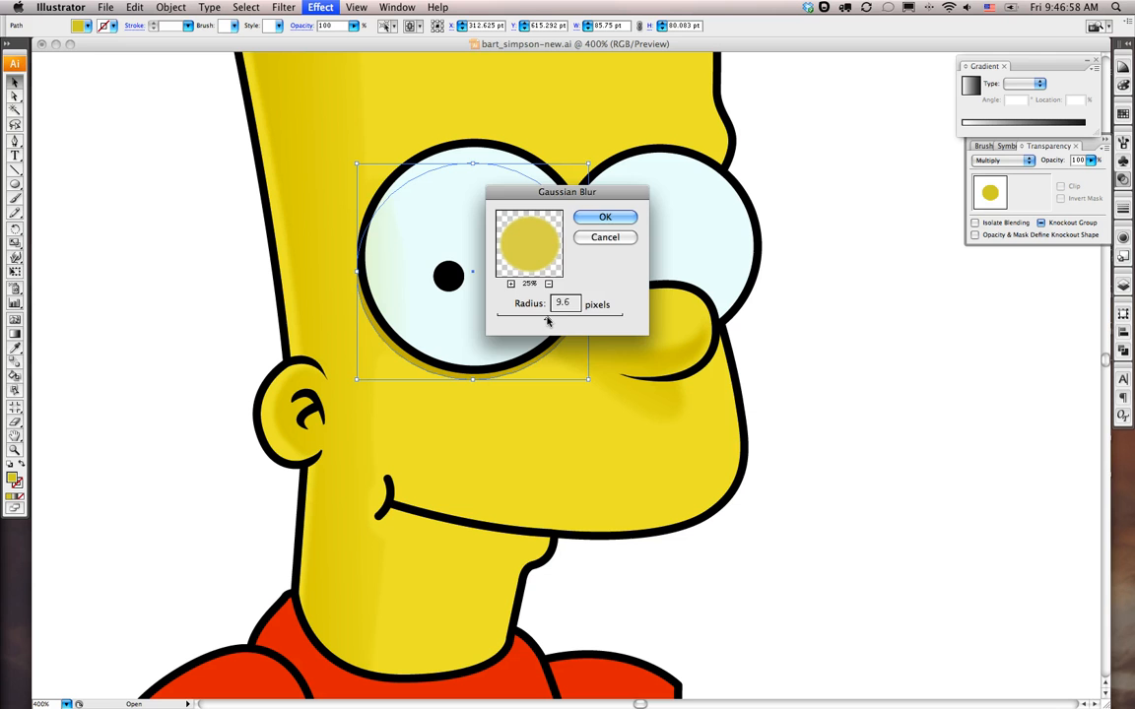
pyautogui.click(599, 217)
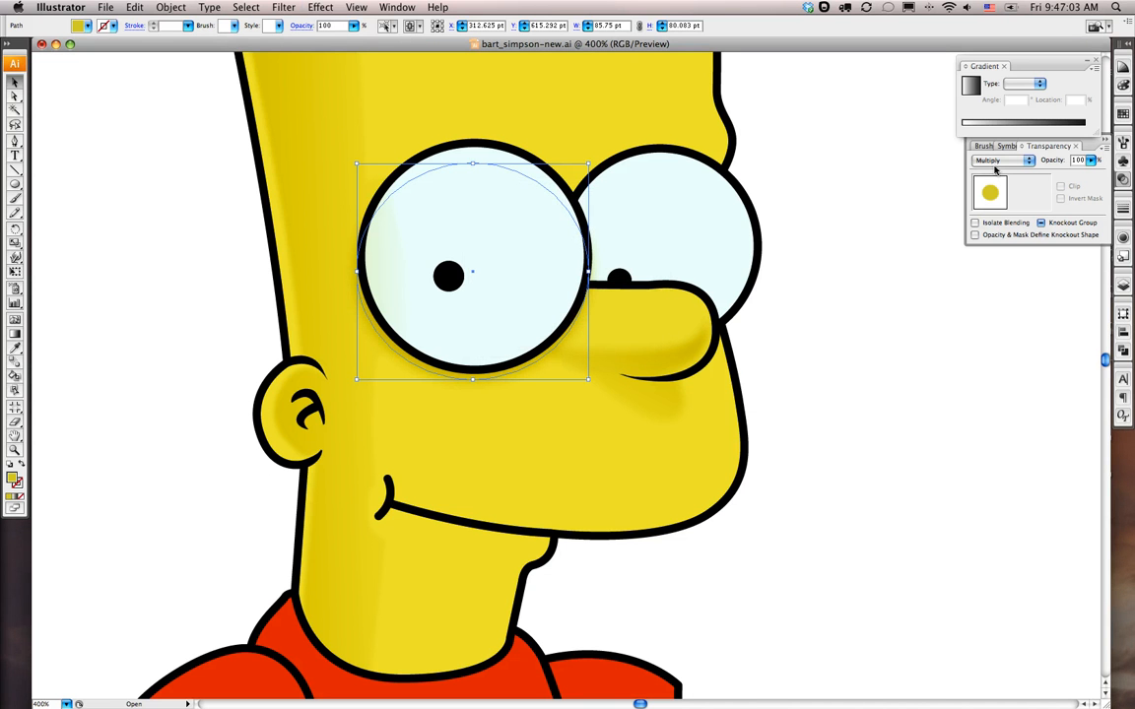
pyautogui.click(151, 176)
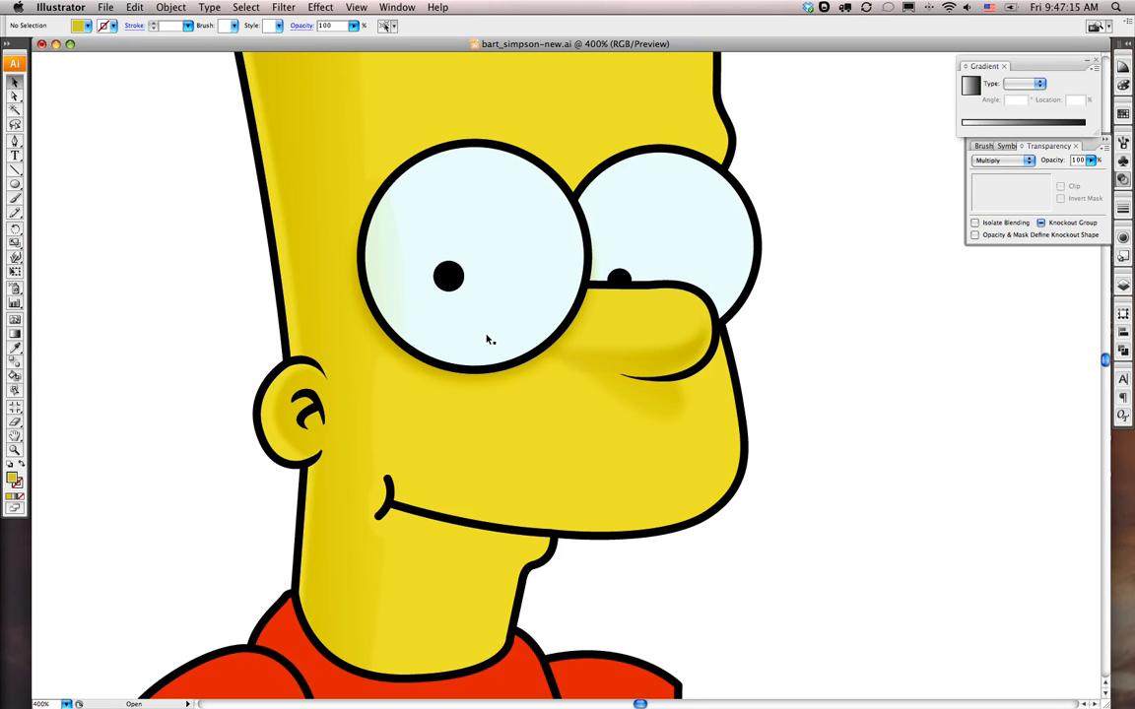
# Move the head's side-shading shape back in the stacking order, just behind the front eye, and deselect it
pyautogui.click(399, 278)
pyautogui.click(793, 319)
pyautogui.click(411, 215)
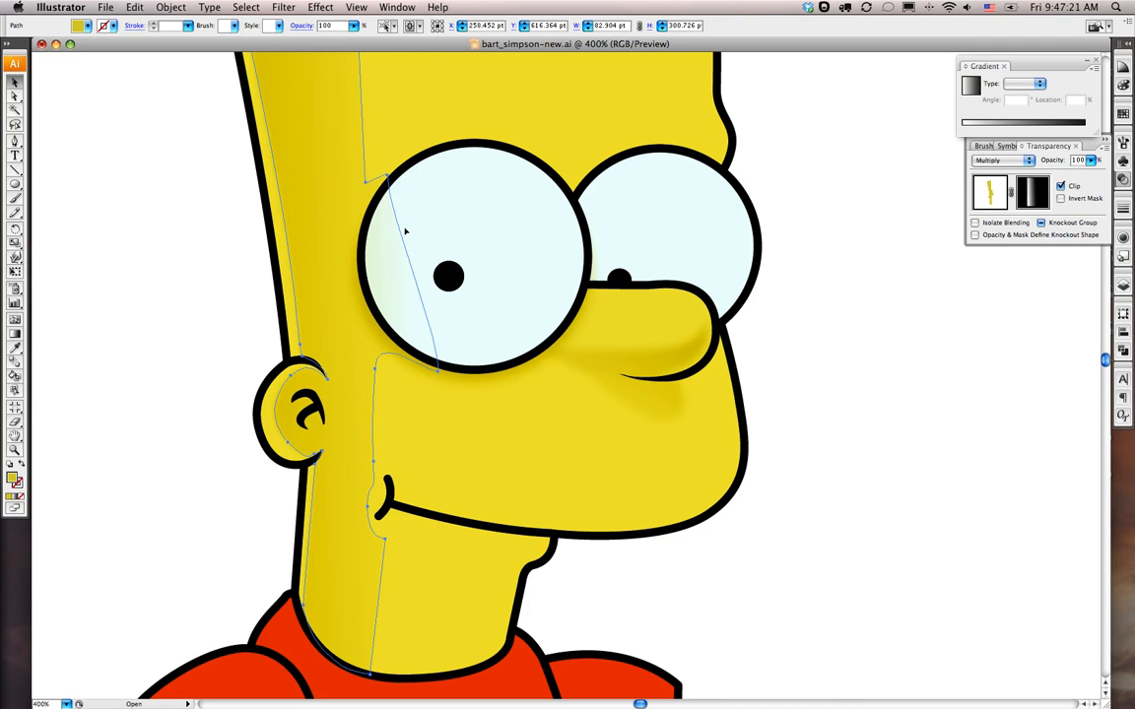
pyautogui.press('super+3')
pyautogui.press('super+alt+3')
pyautogui.press('super+3')
pyautogui.press('super+alt+3')
pyautogui.press('super+3')
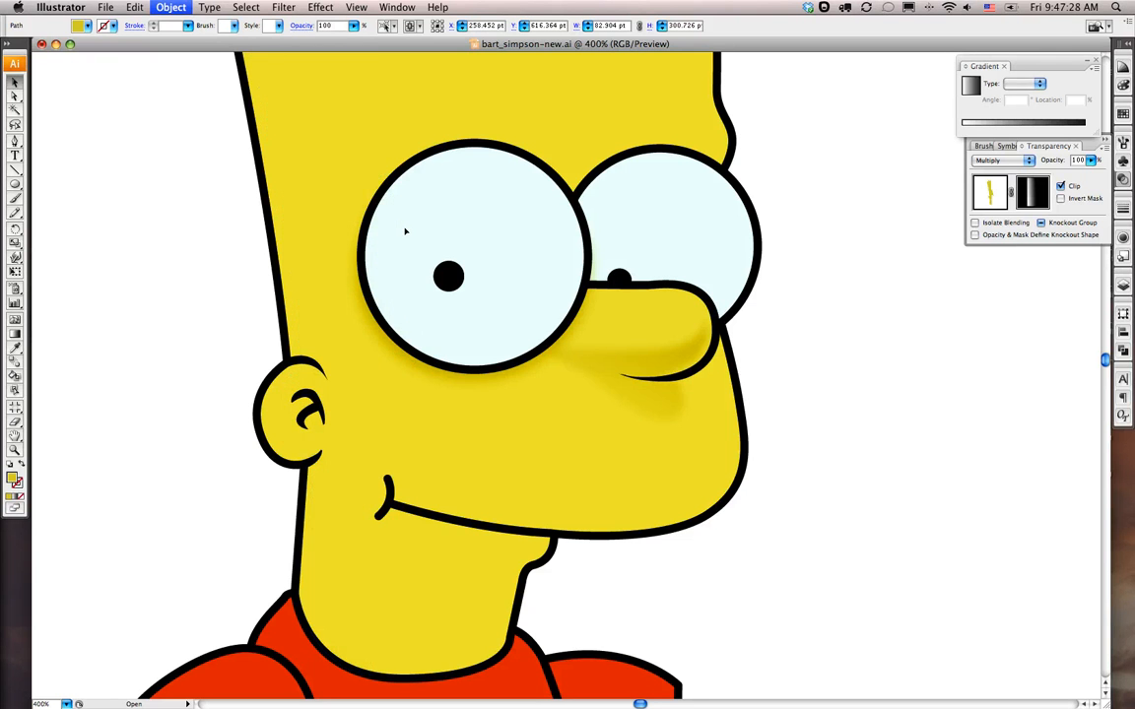
pyautogui.press('super+alt+3')
pyautogui.press('super+3')
pyautogui.press('super+alt+3')
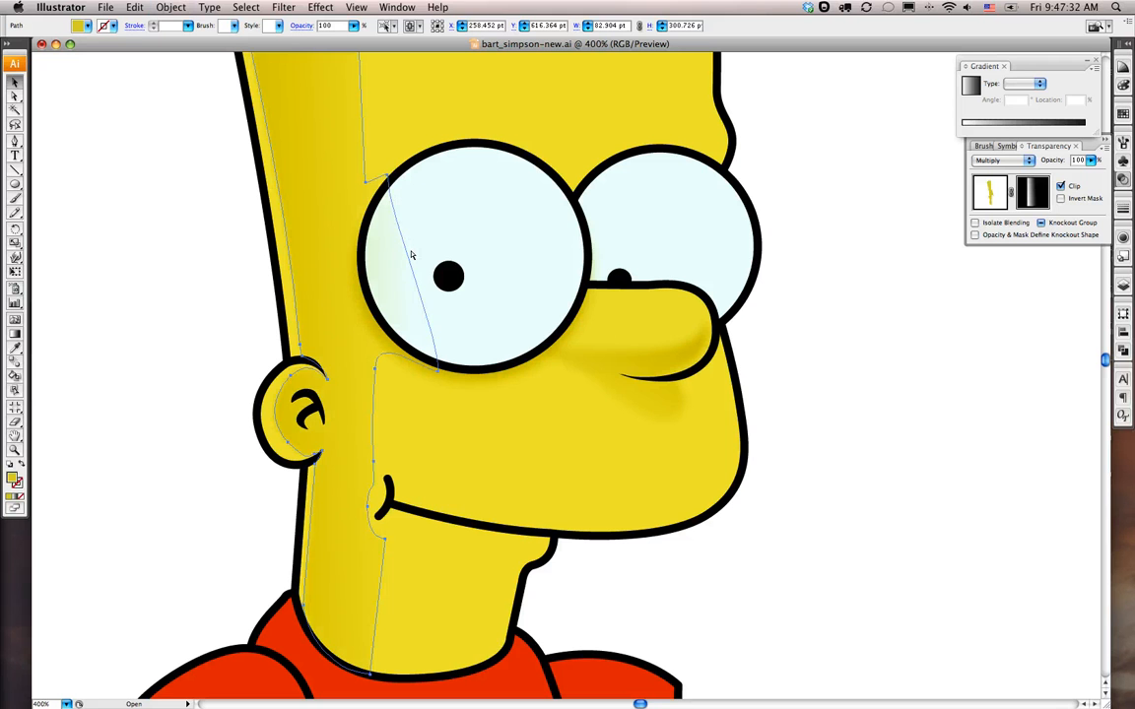
pyautogui.press('super+3')
pyautogui.press('super+alt+3')
pyautogui.press('super+3')
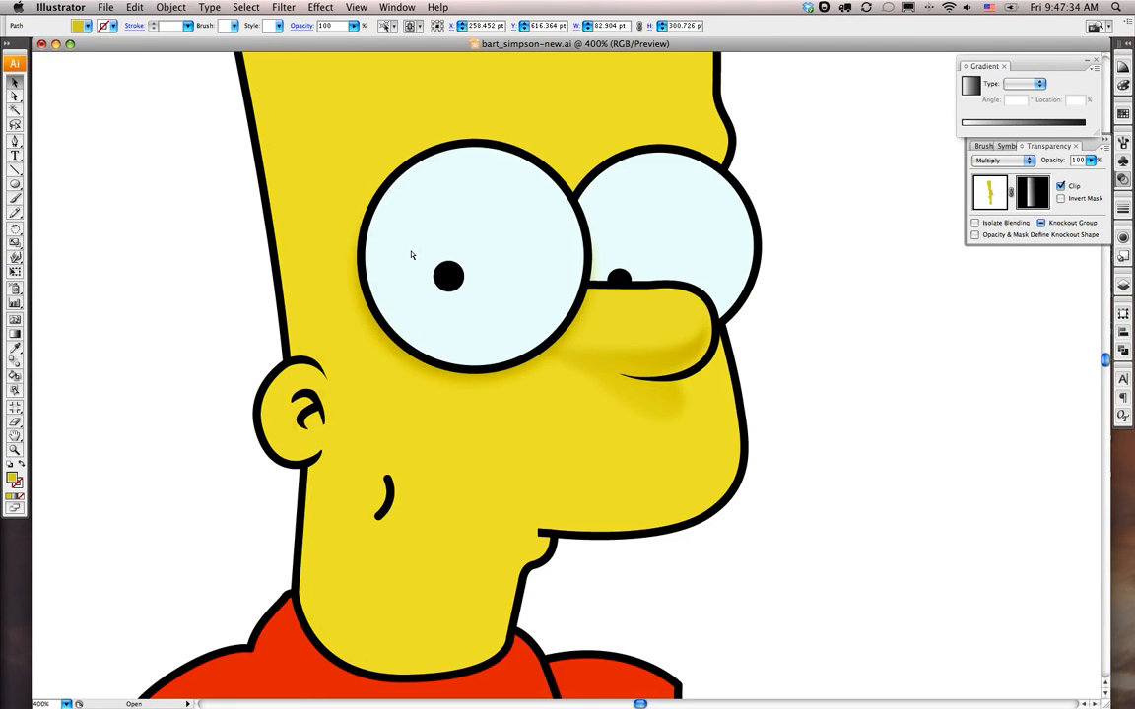
pyautogui.press('super+3')
pyautogui.press('super+alt+3')
pyautogui.press('super+[')
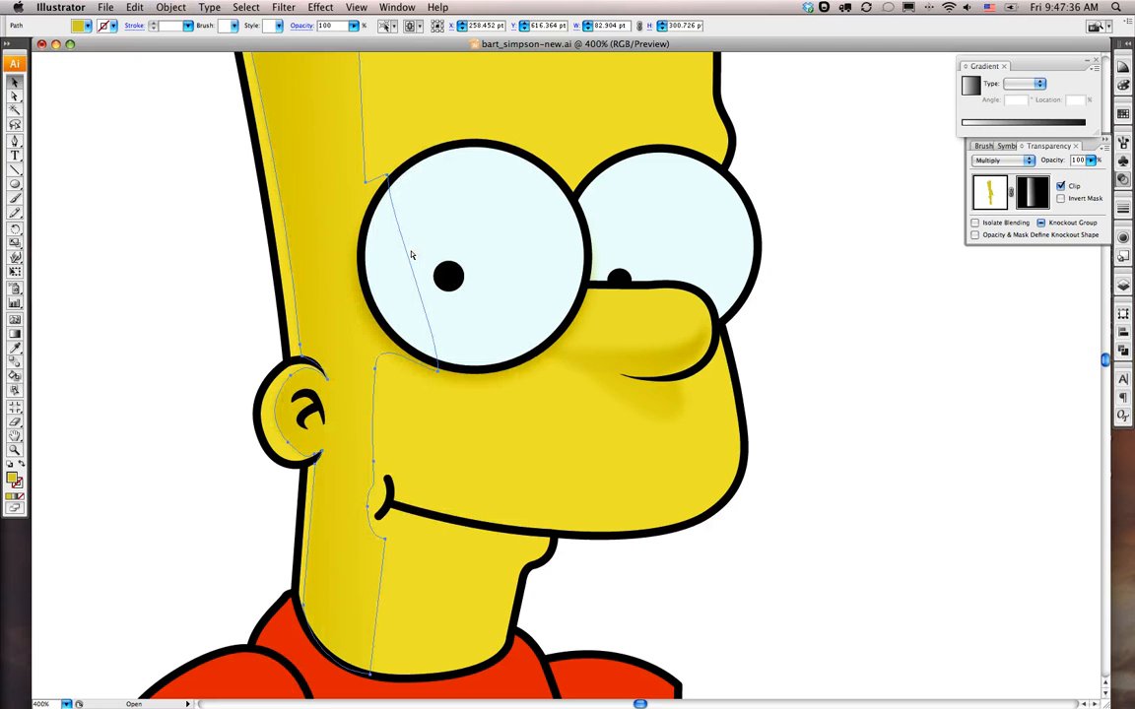
pyautogui.click(791, 399)
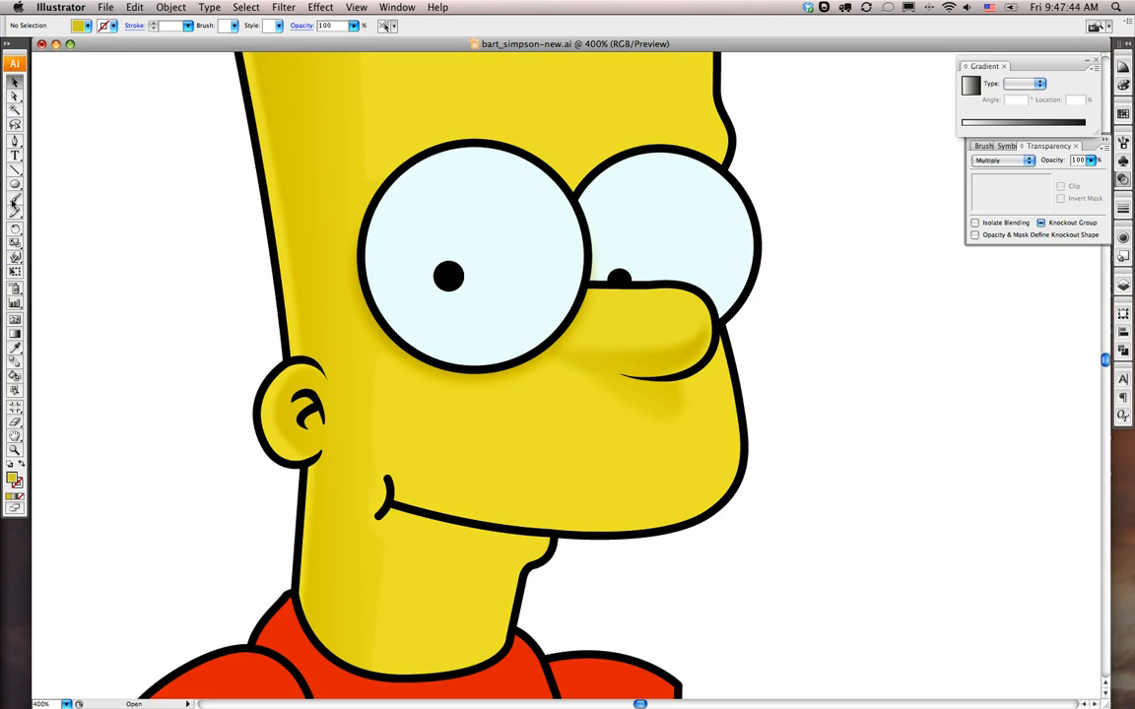
# Draw a yellow circle over the front eye, fit it inside the outline and resize it to 78 pt
pyautogui.click(15, 183)
pyautogui.moveTo(357, 128); pyautogui.dragTo(571, 343)
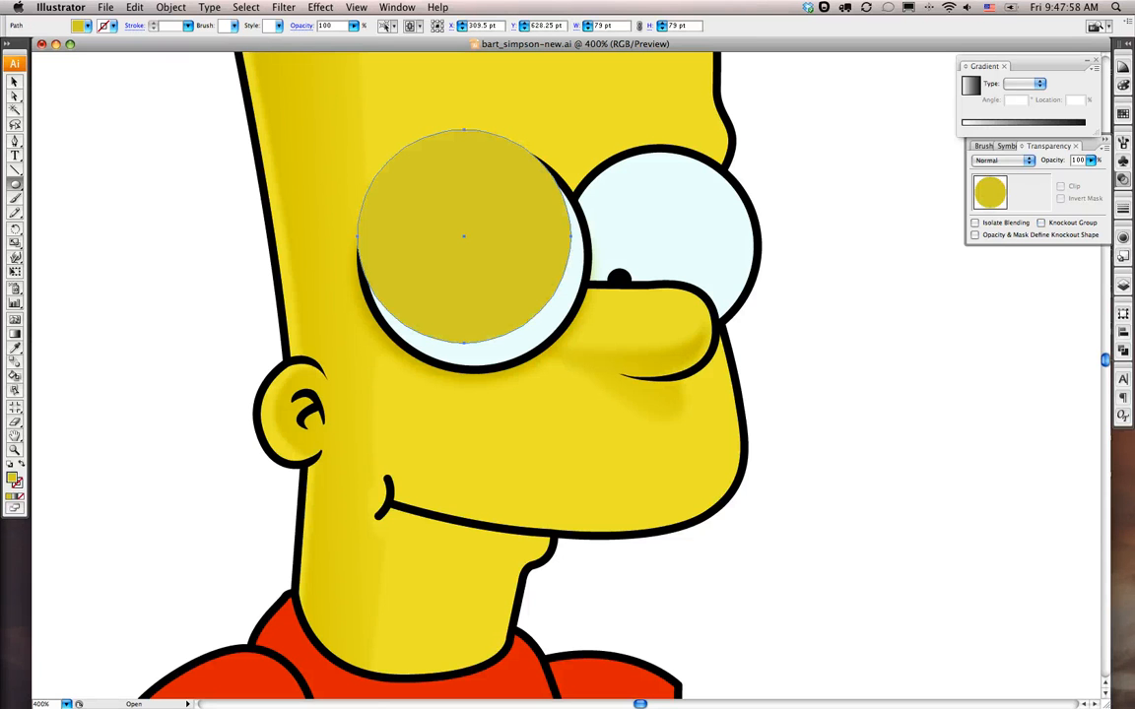
pyautogui.press('v')
pyautogui.moveTo(424, 255); pyautogui.dragTo(435, 273)
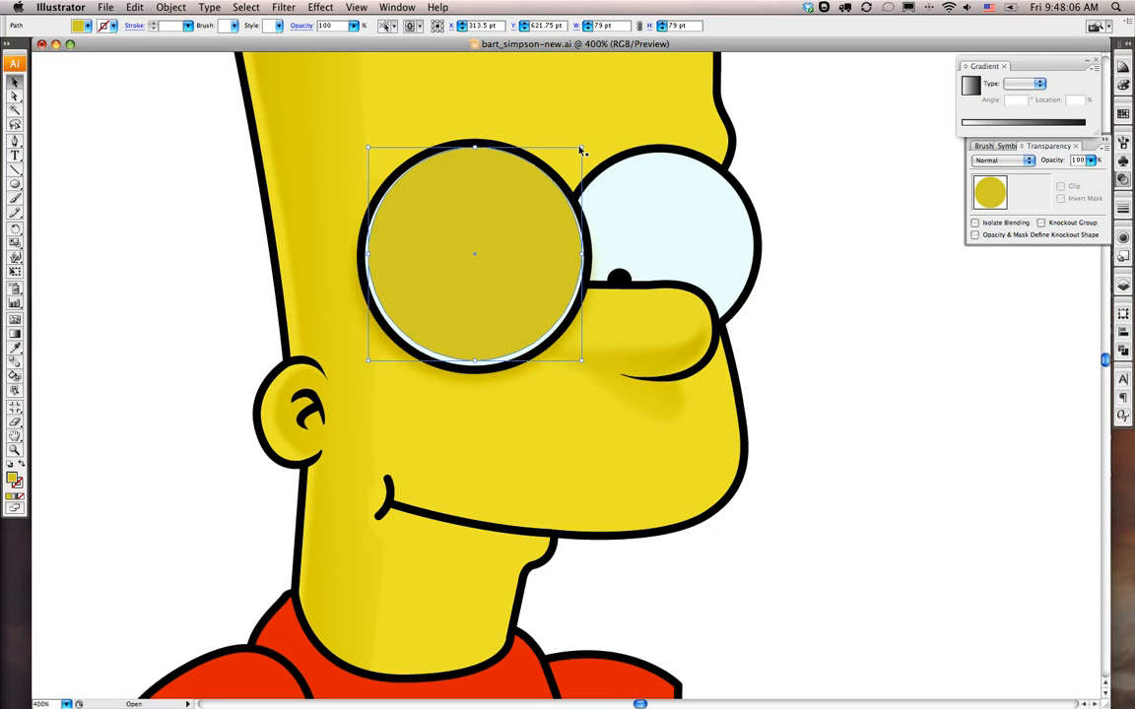
pyautogui.moveTo(581, 150); pyautogui.dragTo(578, 148)
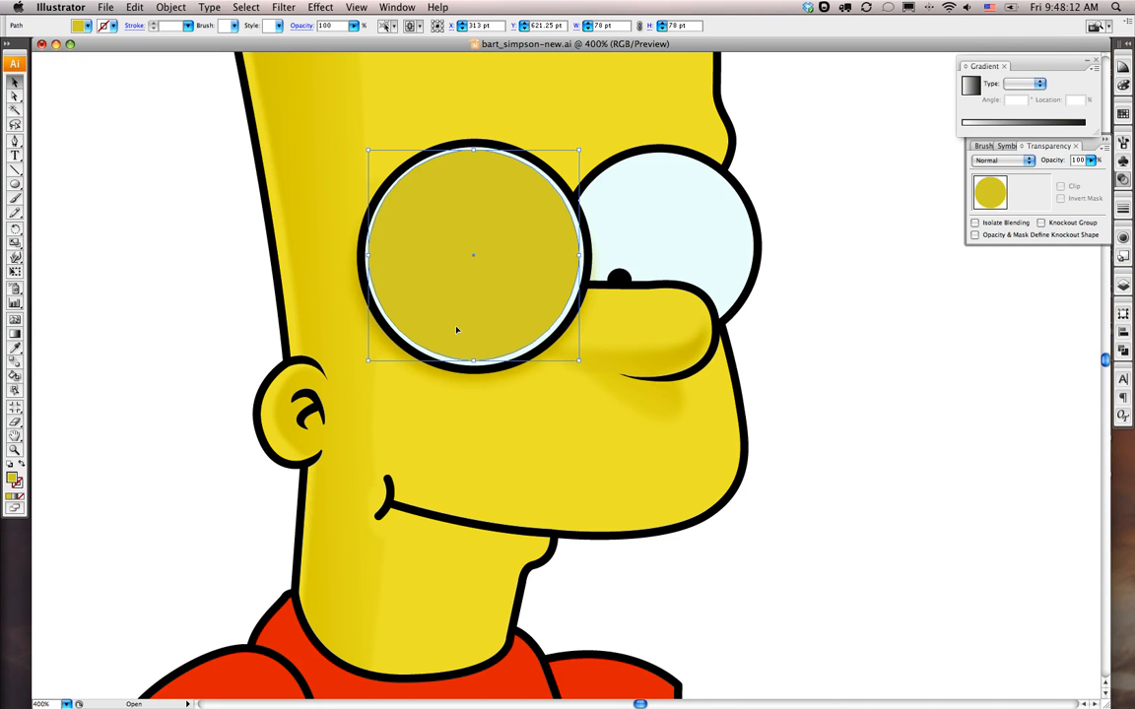
# Duplicate the yellow circle about 2 pt right and 7 pt up, and split the two overlapping circles with Pathfinder Divide
pyautogui.moveTo(456, 329); pyautogui.dragTo(462, 313)
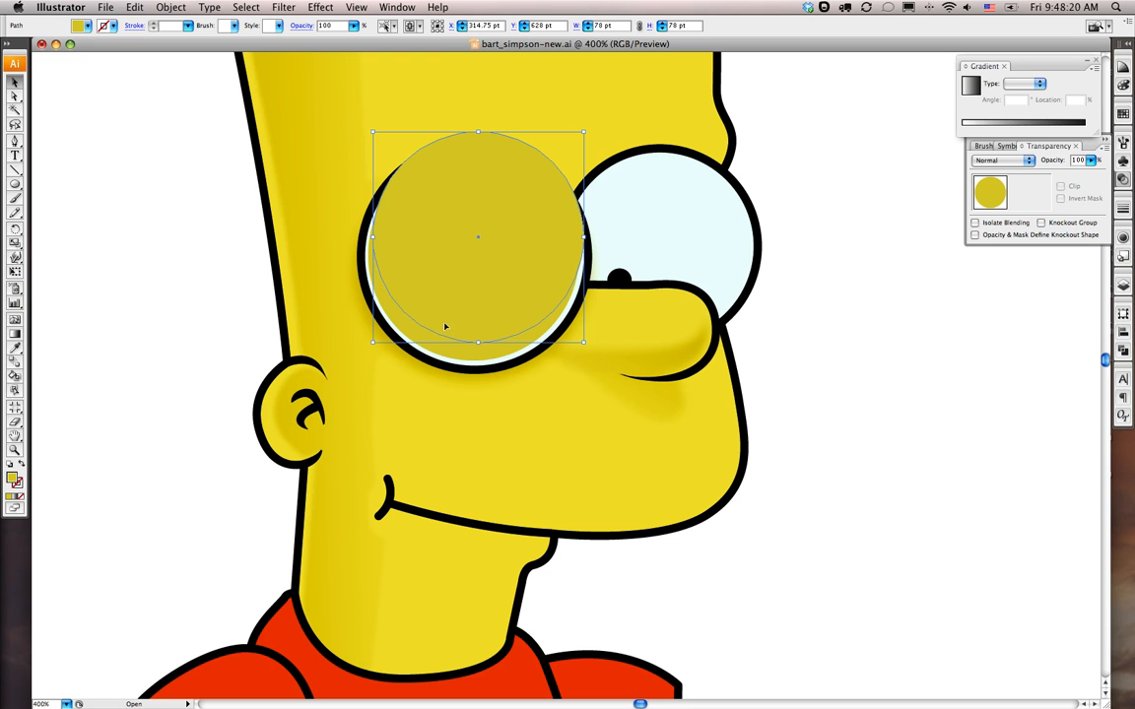
pyautogui.keyDown('shift'); pyautogui.click(430, 340); pyautogui.keyUp('shift')
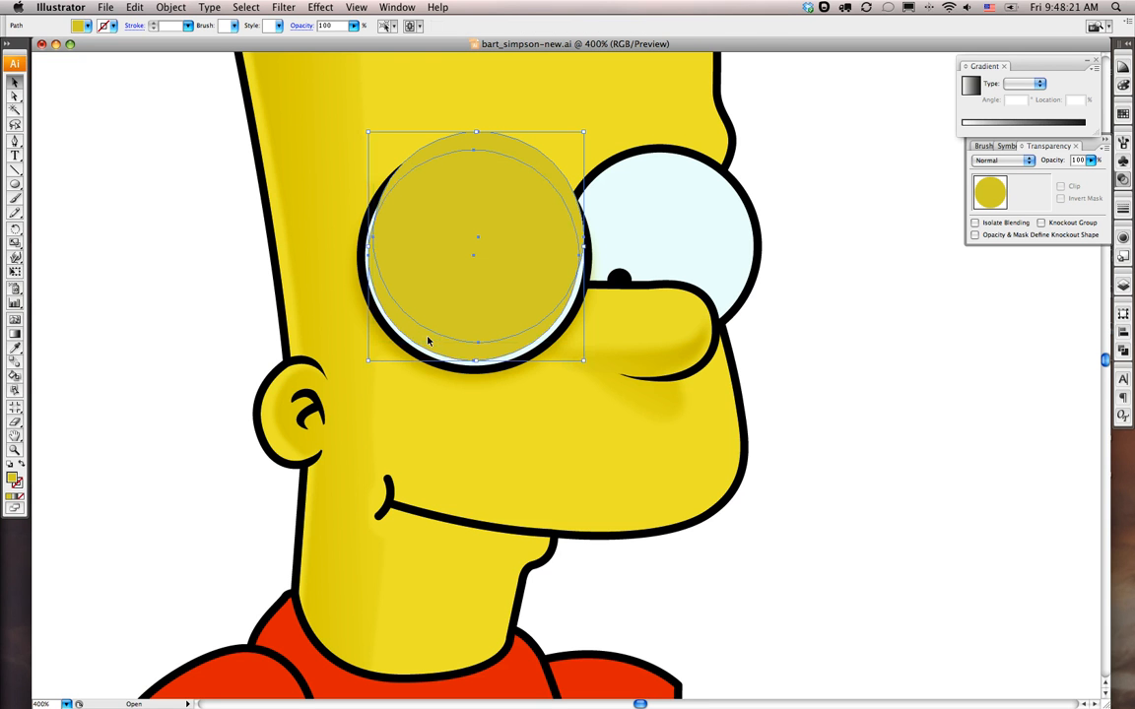
pyautogui.click(1123, 352)
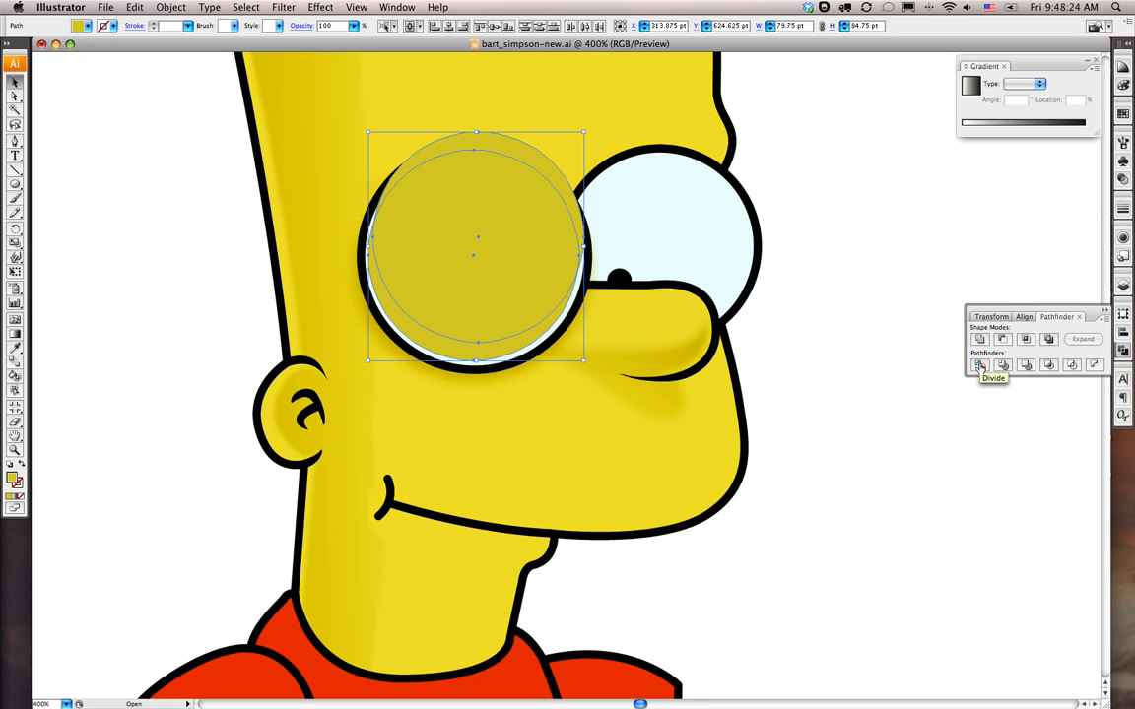
pyautogui.click(979, 366)
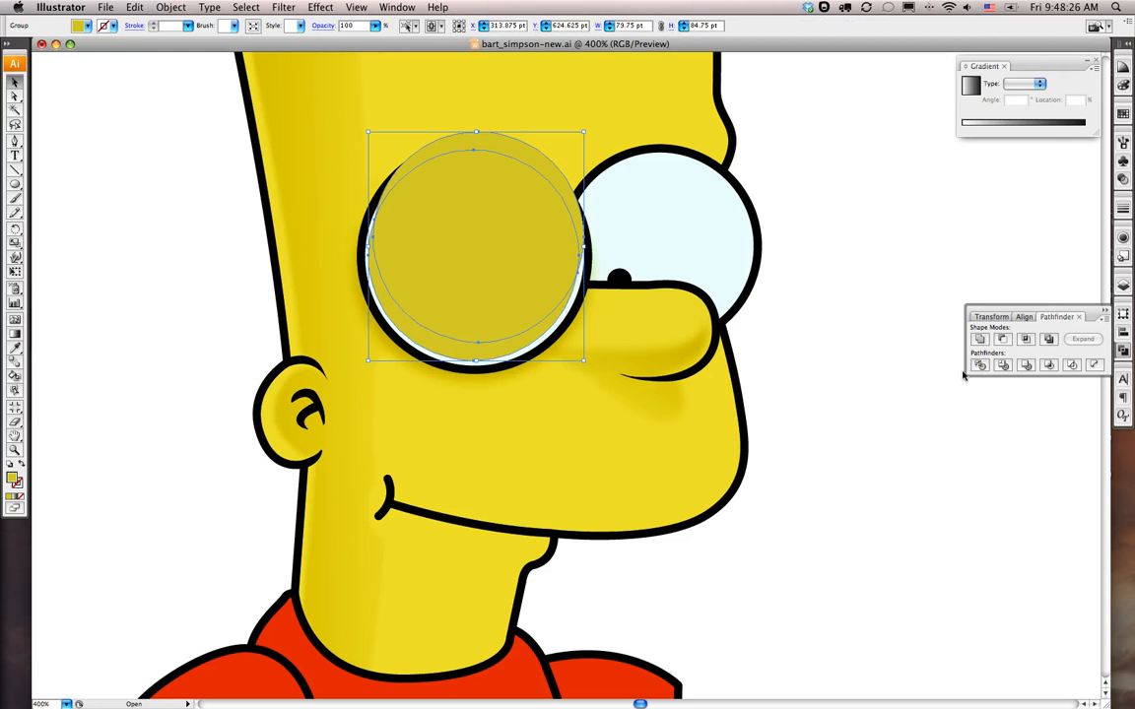
# Delete the overlapping centre and the upper crescent of the divided circles, and select the remaining lower crescent
pyautogui.click(15, 95)
pyautogui.press('super+shift+a')
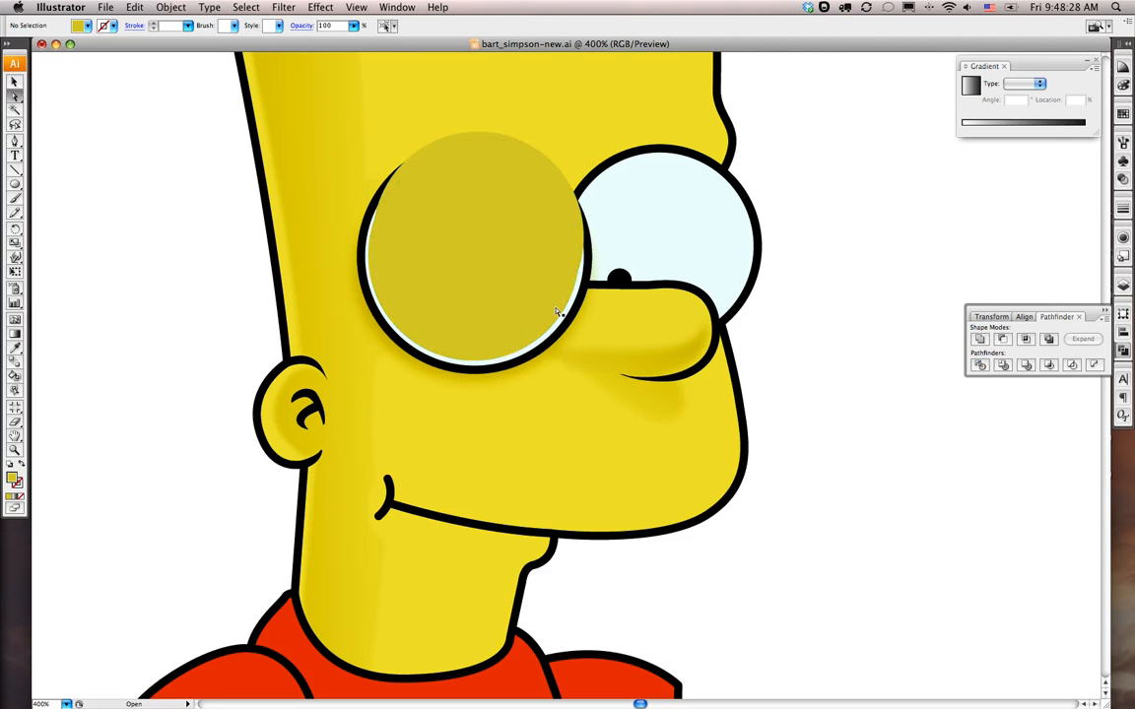
pyautogui.click(487, 261)
pyautogui.press('Delete')
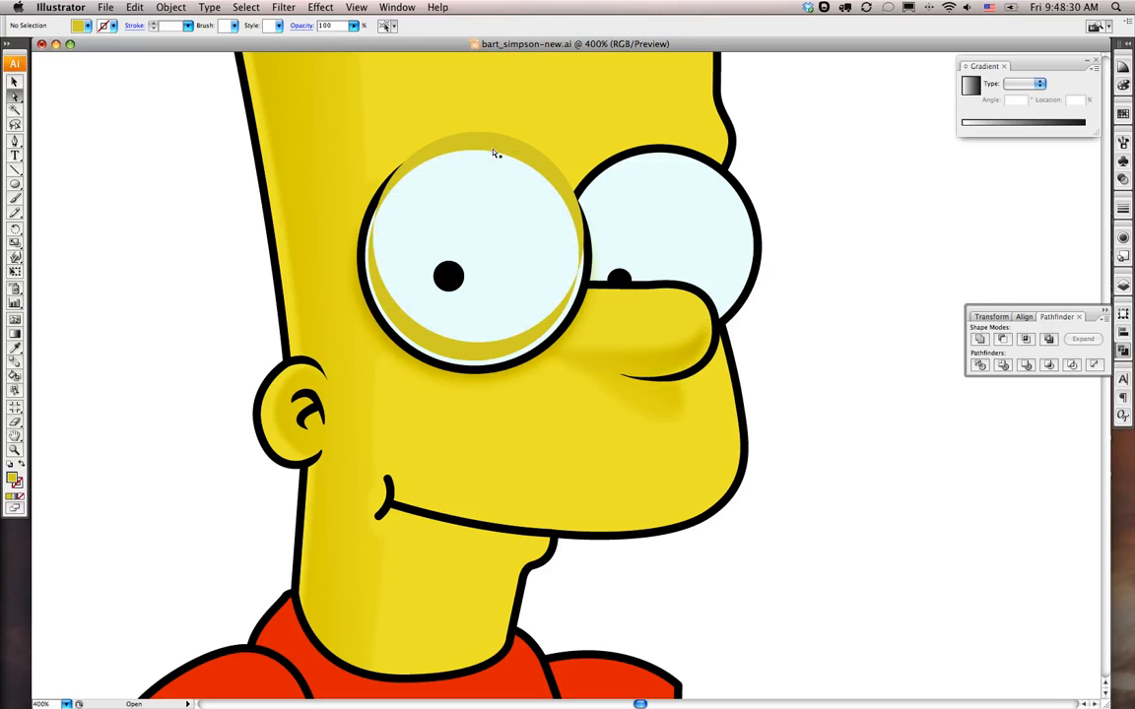
pyautogui.click(465, 353)
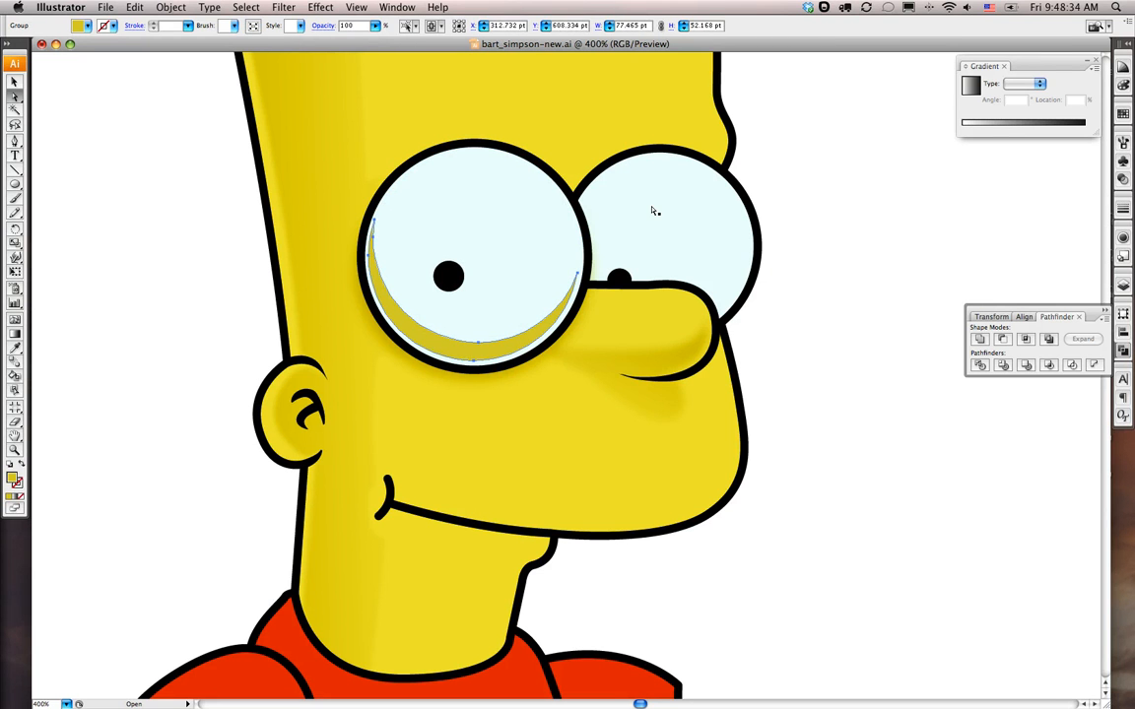
# Recolour the crescent with a light grey fill, using the Grayscale color model at 10% black
pyautogui.click(1123, 114)
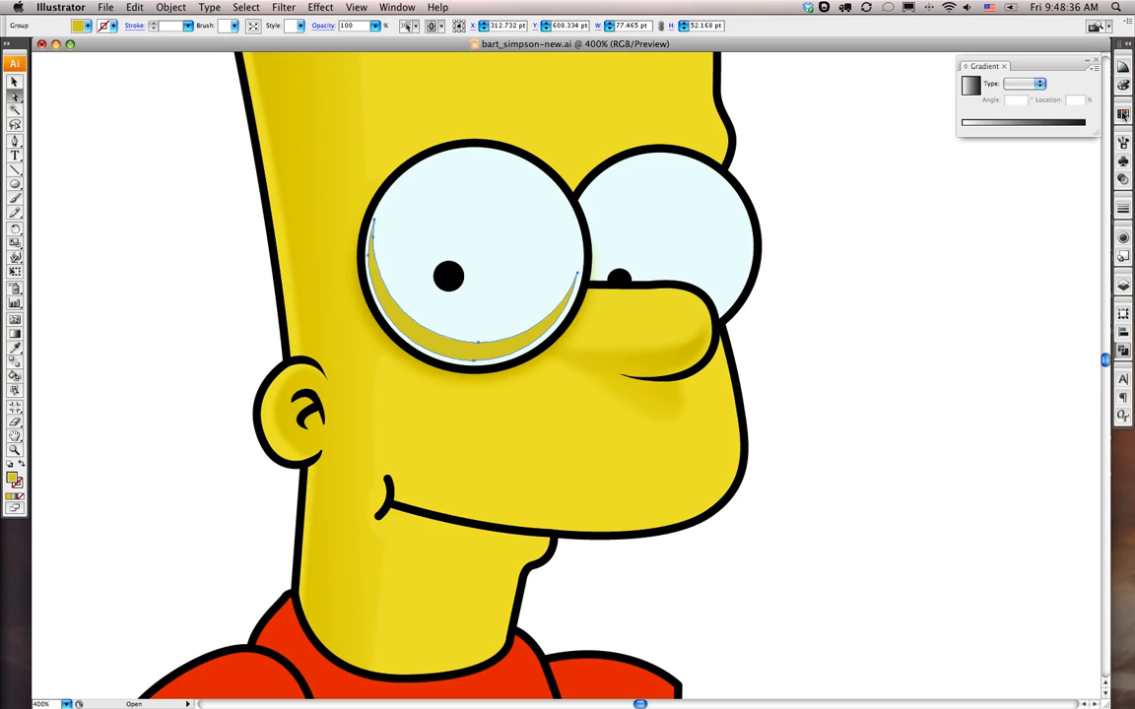
pyautogui.click(1123, 114)
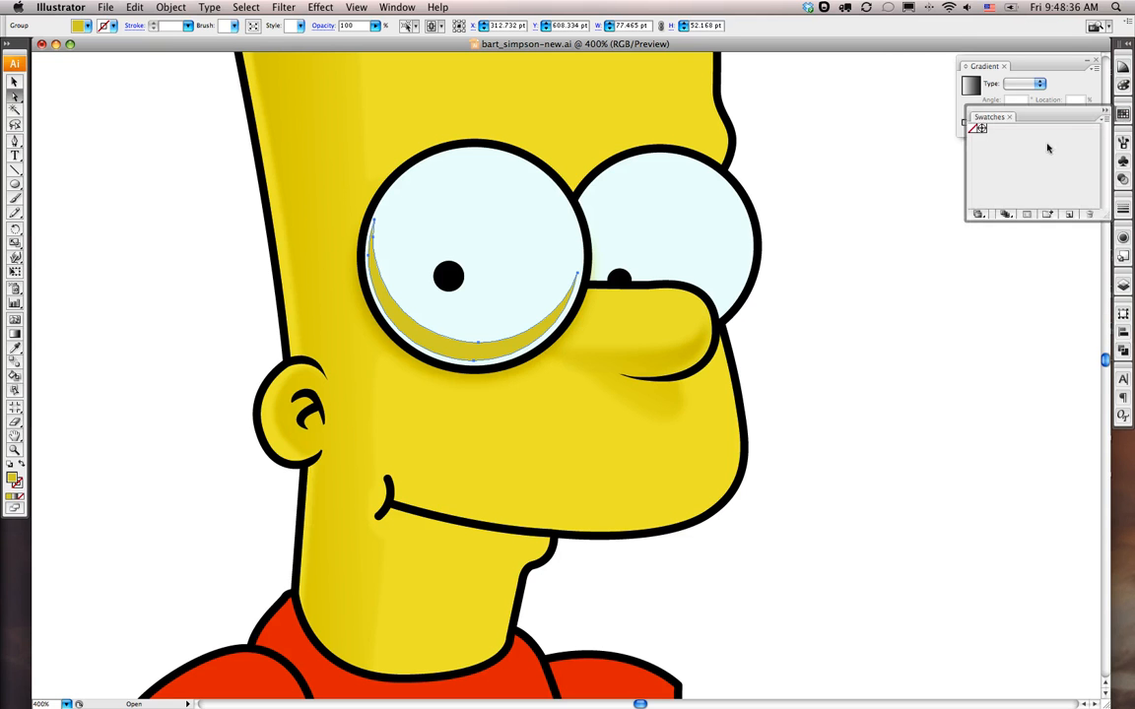
pyautogui.click(1123, 85)
pyautogui.click(1101, 135)
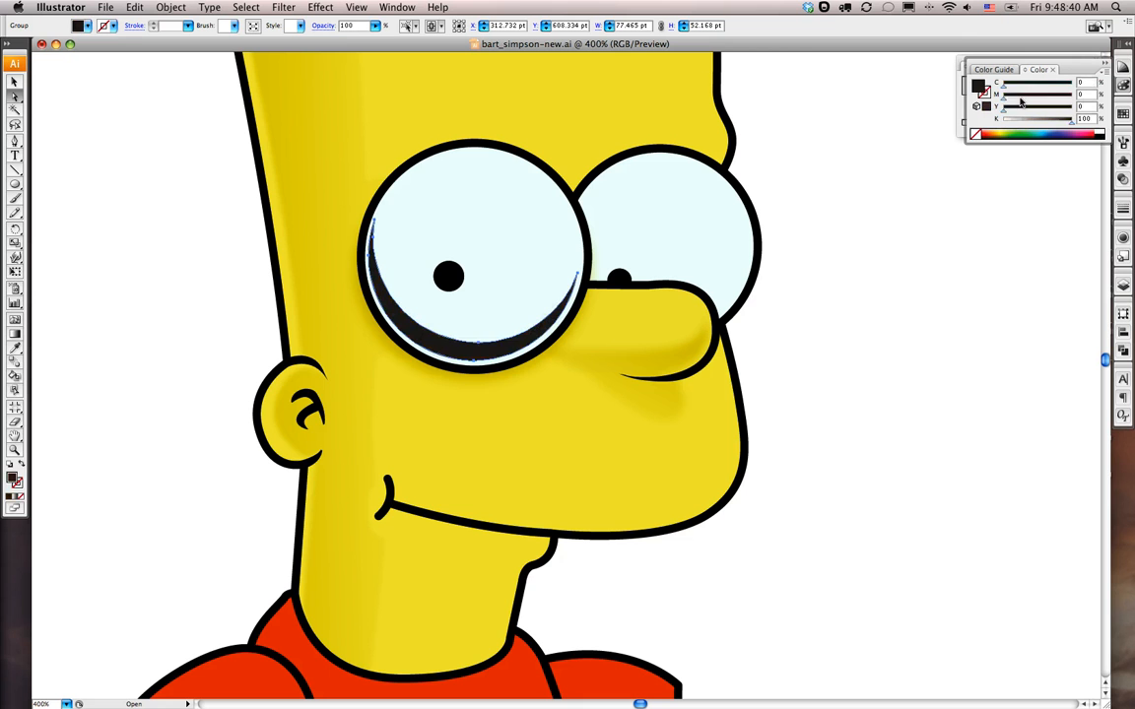
pyautogui.moveTo(1025, 121); pyautogui.dragTo(1014, 125)
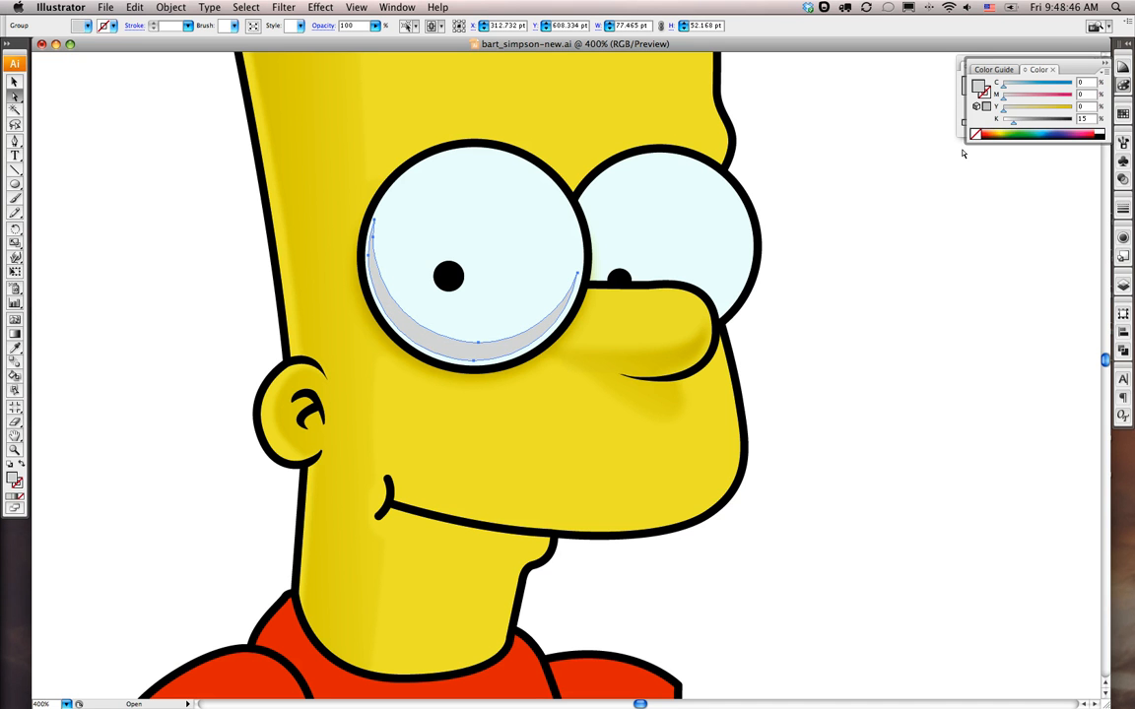
pyautogui.click(1102, 71)
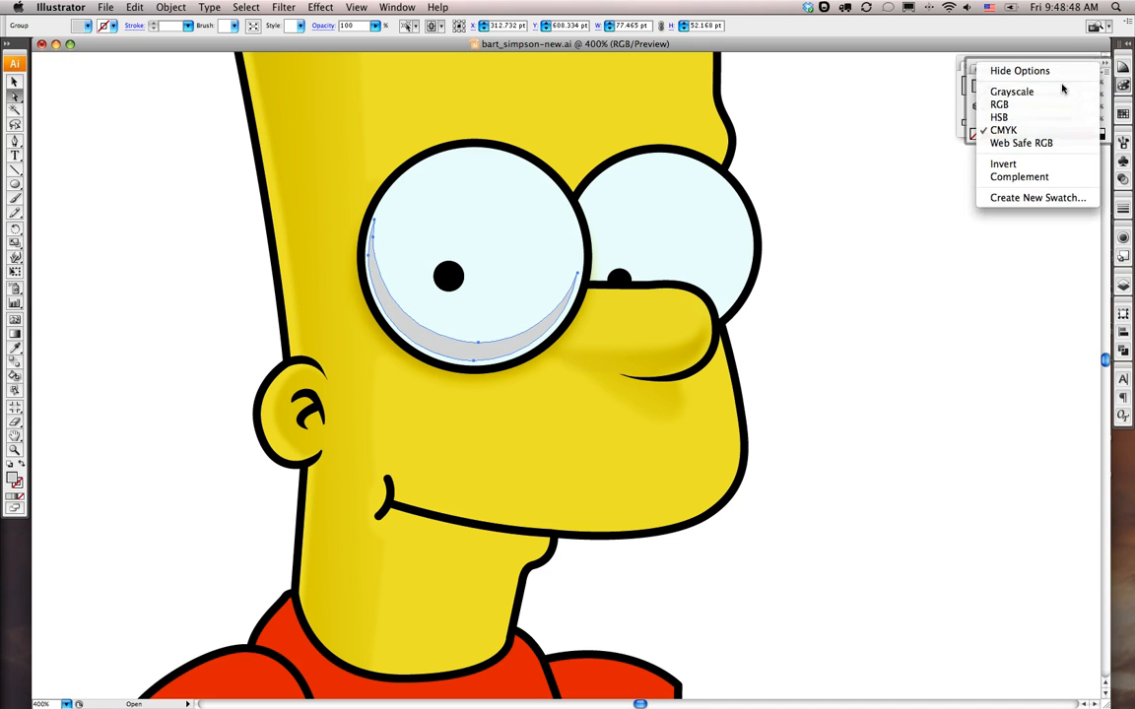
pyautogui.click(1039, 92)
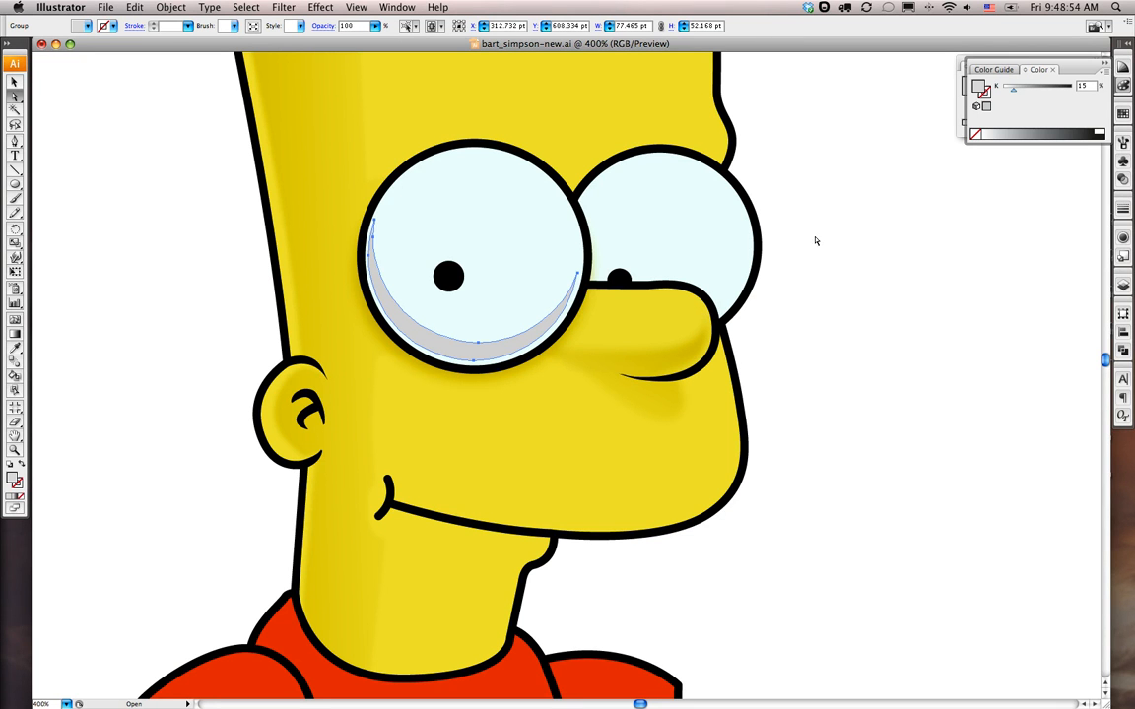
pyautogui.click(1082, 86)
pyautogui.write('10')
pyautogui.press('Return')
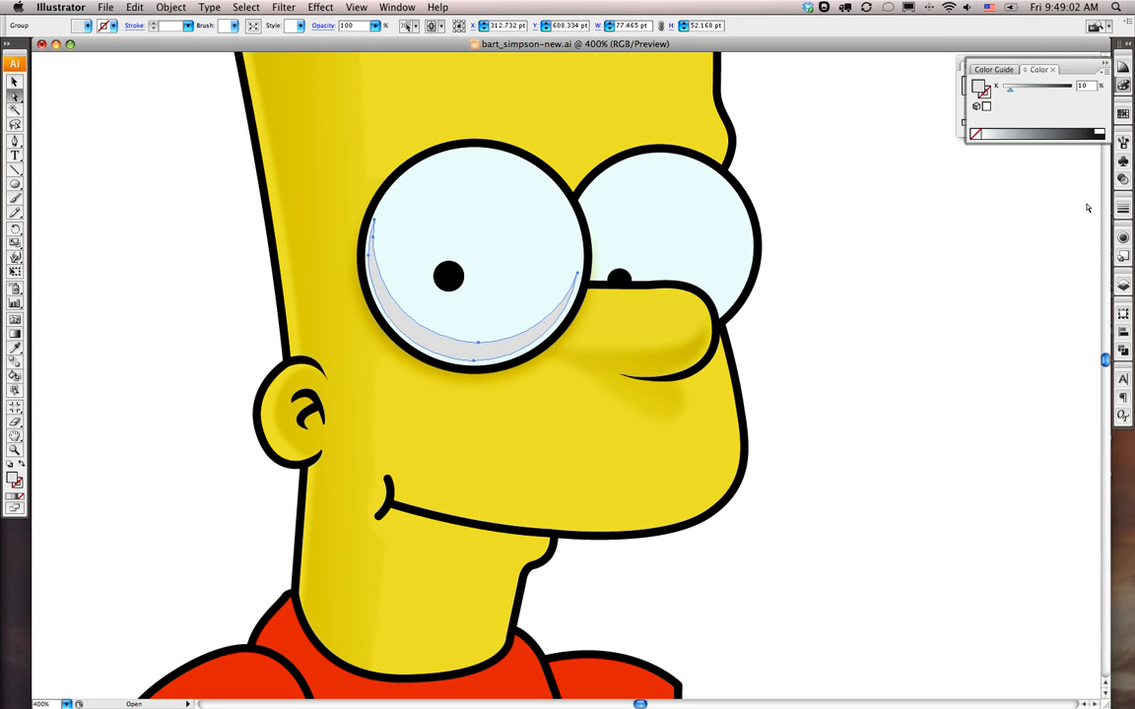
# Make an opacity mask for the crescent and draw a mask rectangle about 93 × 81 pt over the front eye
pyautogui.click(1122, 181)
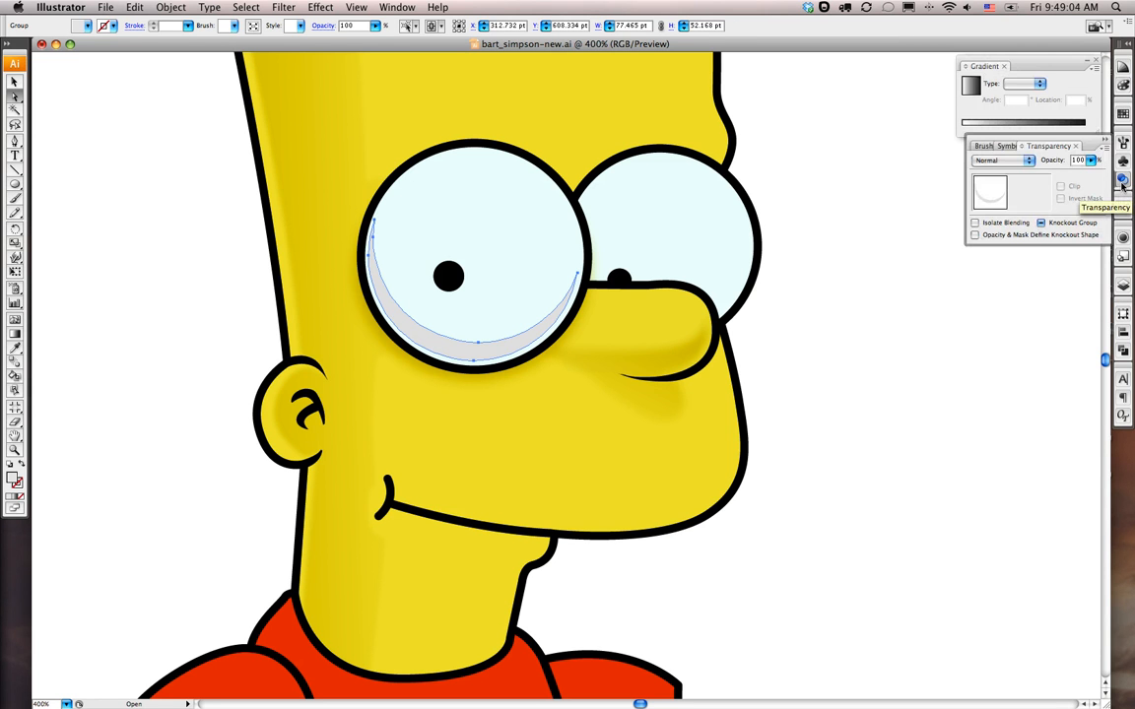
pyautogui.click(1103, 146)
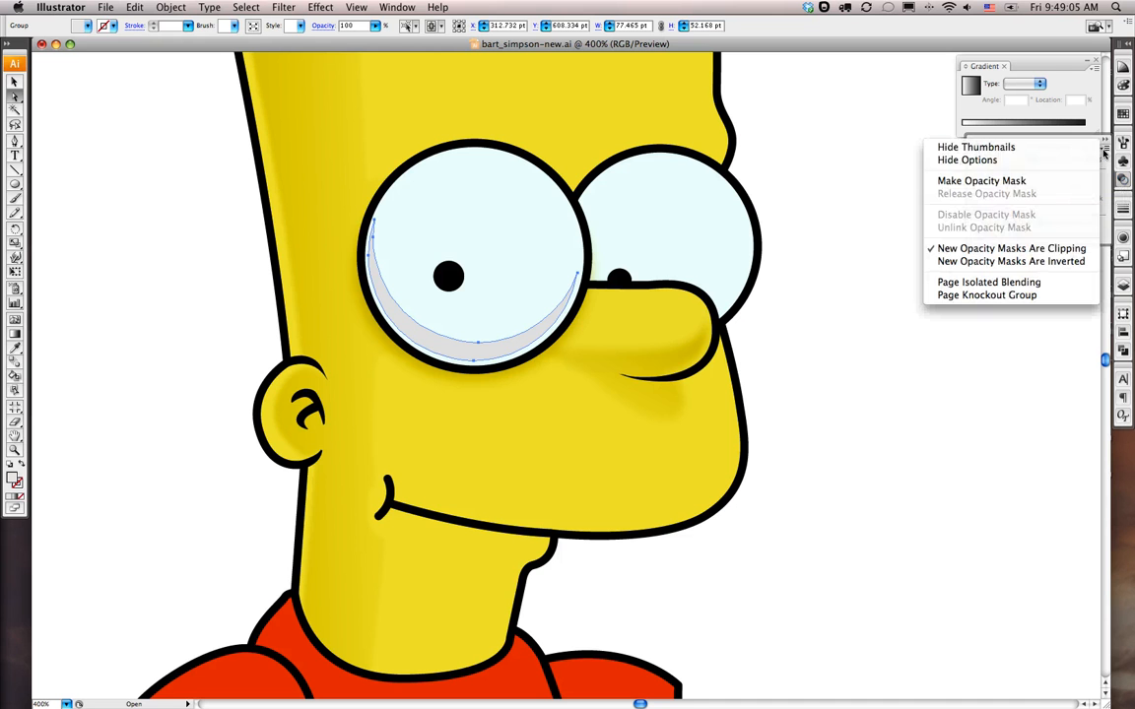
pyautogui.click(1016, 183)
pyautogui.click(1036, 197)
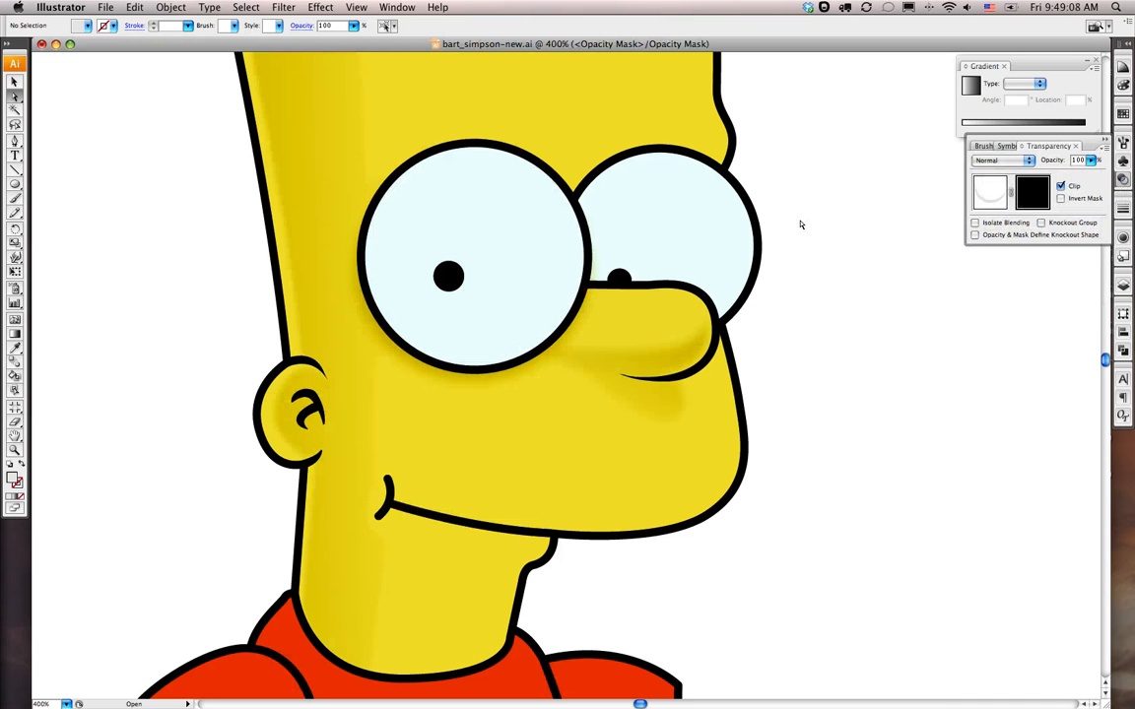
pyautogui.press('m')
pyautogui.moveTo(347, 171); pyautogui.dragTo(598, 387)
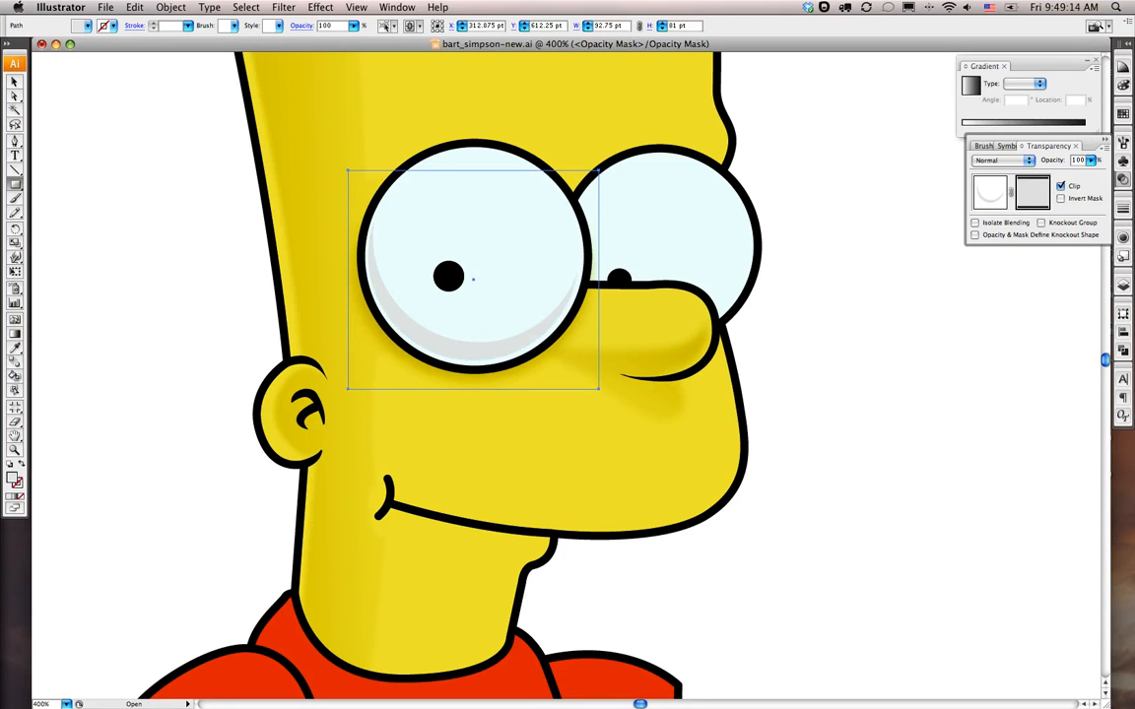
# Fill the mask rectangle with a linear white-to-black gradient running upward from the crescent's lower part, and return to editing the artwork
pyautogui.press('.')
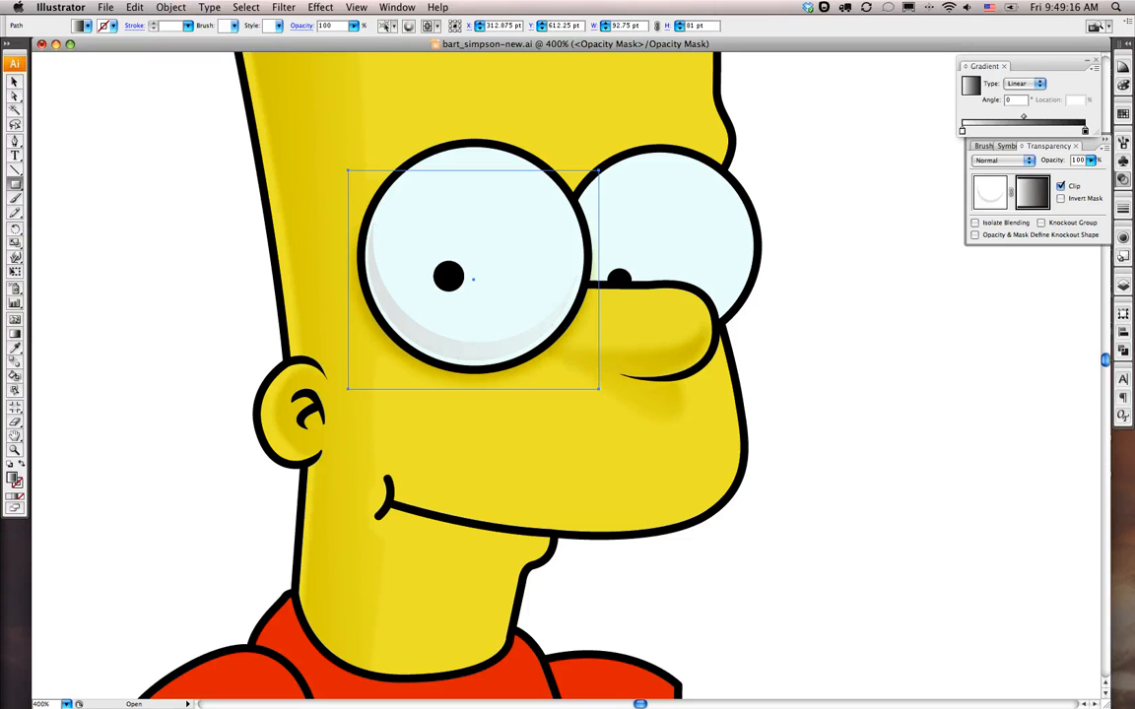
pyautogui.press('g')
pyautogui.moveTo(451, 380); pyautogui.dragTo(452, 285)
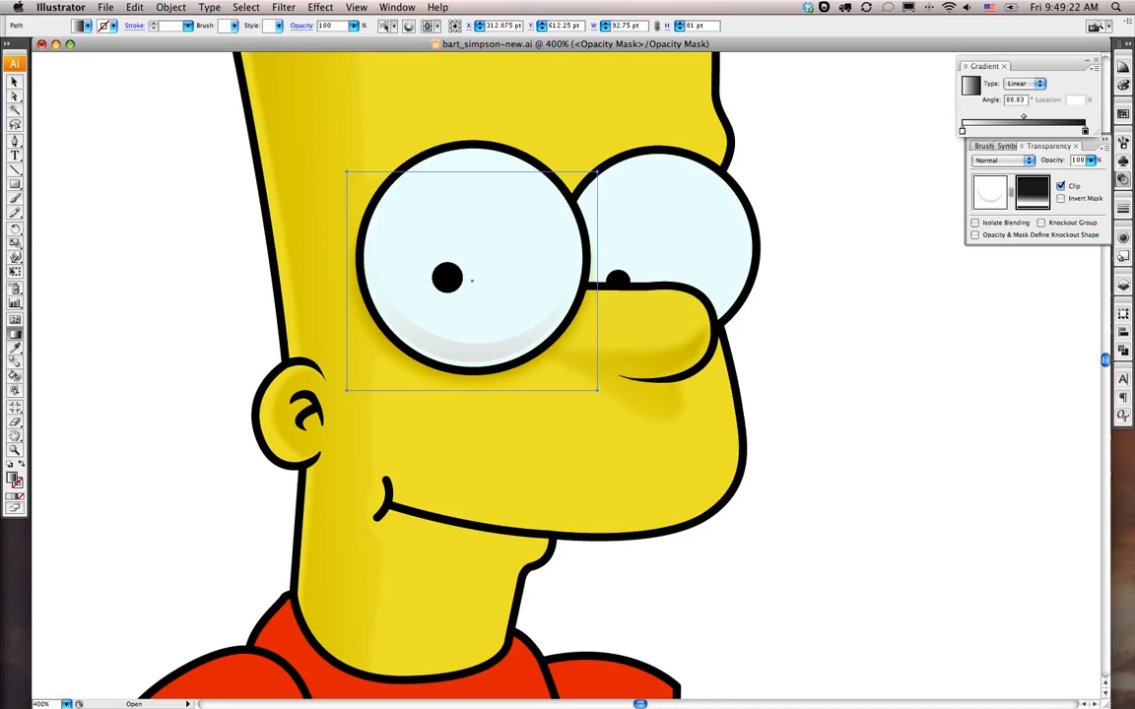
pyautogui.moveTo(419, 333); pyautogui.dragTo(414, 270)
pyautogui.scroll(1, 413, 296)
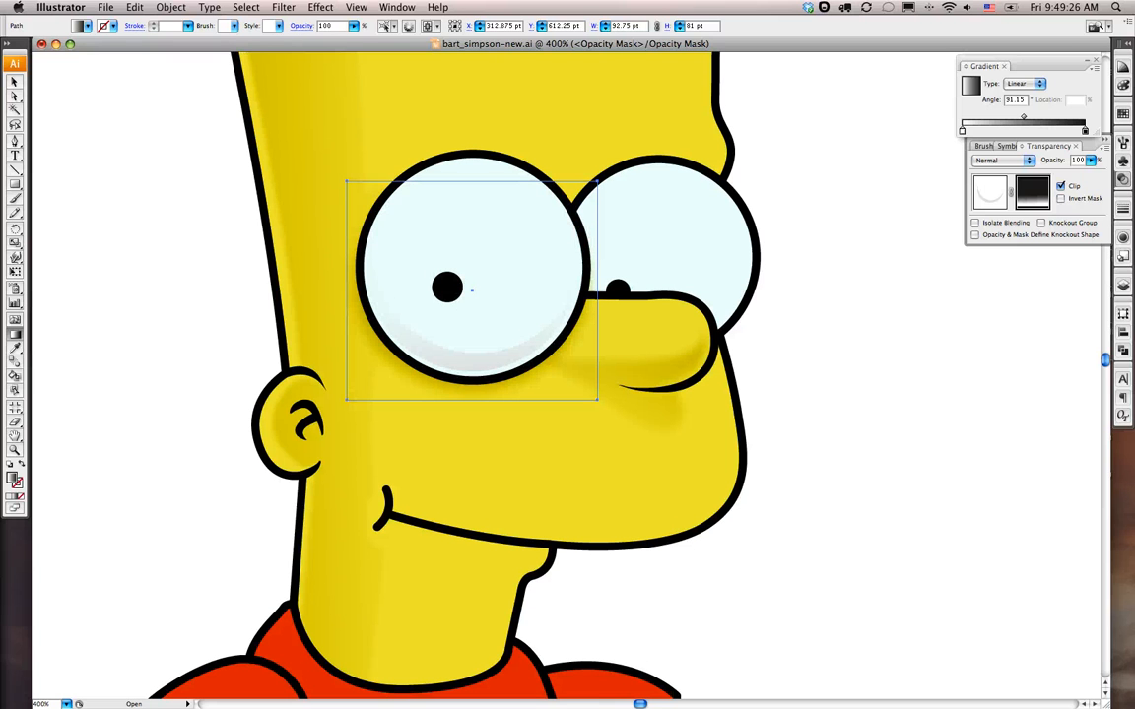
pyautogui.click(15, 81)
pyautogui.click(71, 97)
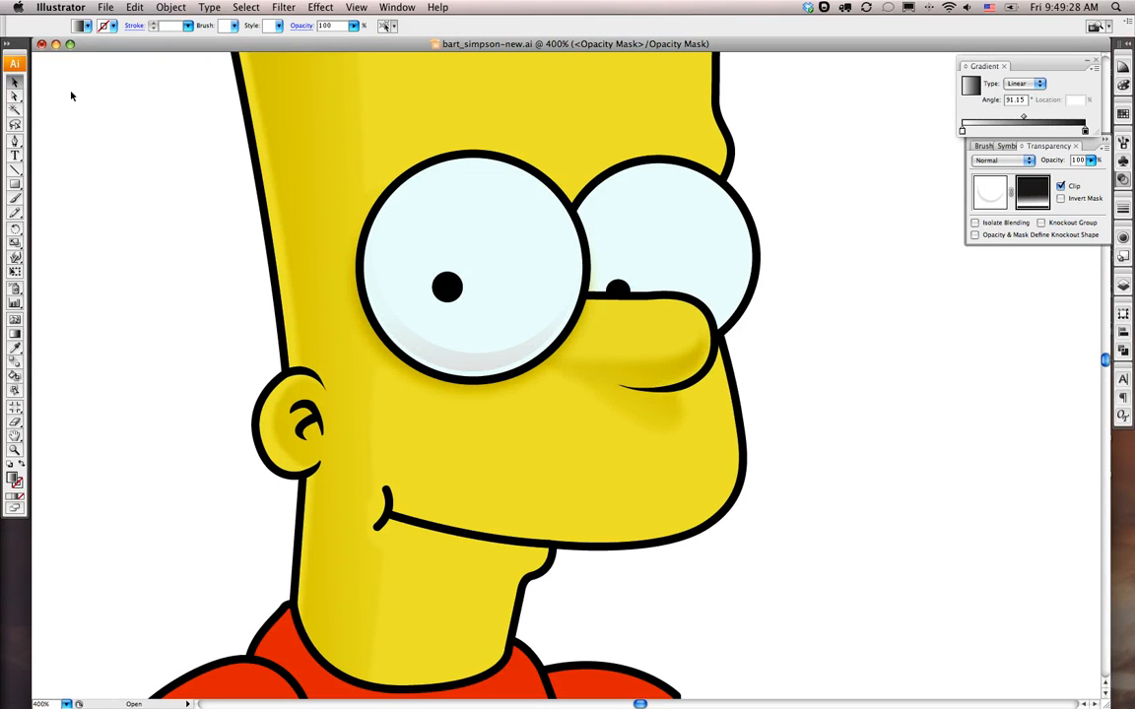
pyautogui.click(990, 191)
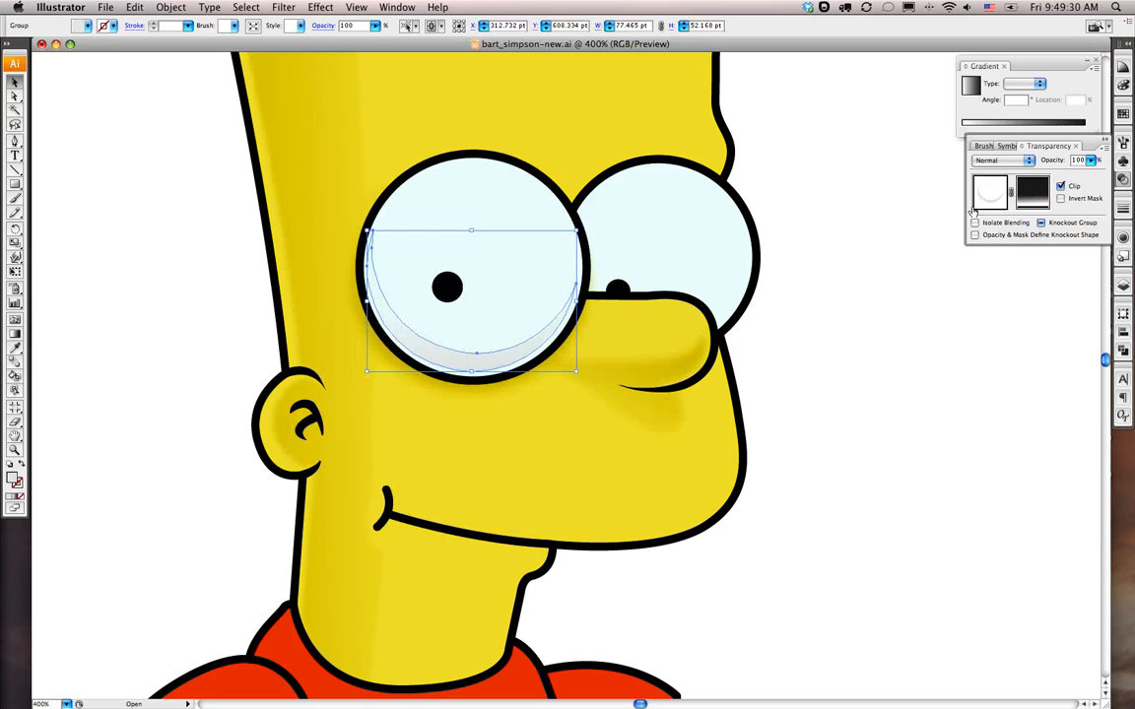
# Apply the Rasterize effect to the masked crescent at High (300 ppi) resolution with a transparent background
pyautogui.click(318, 7)
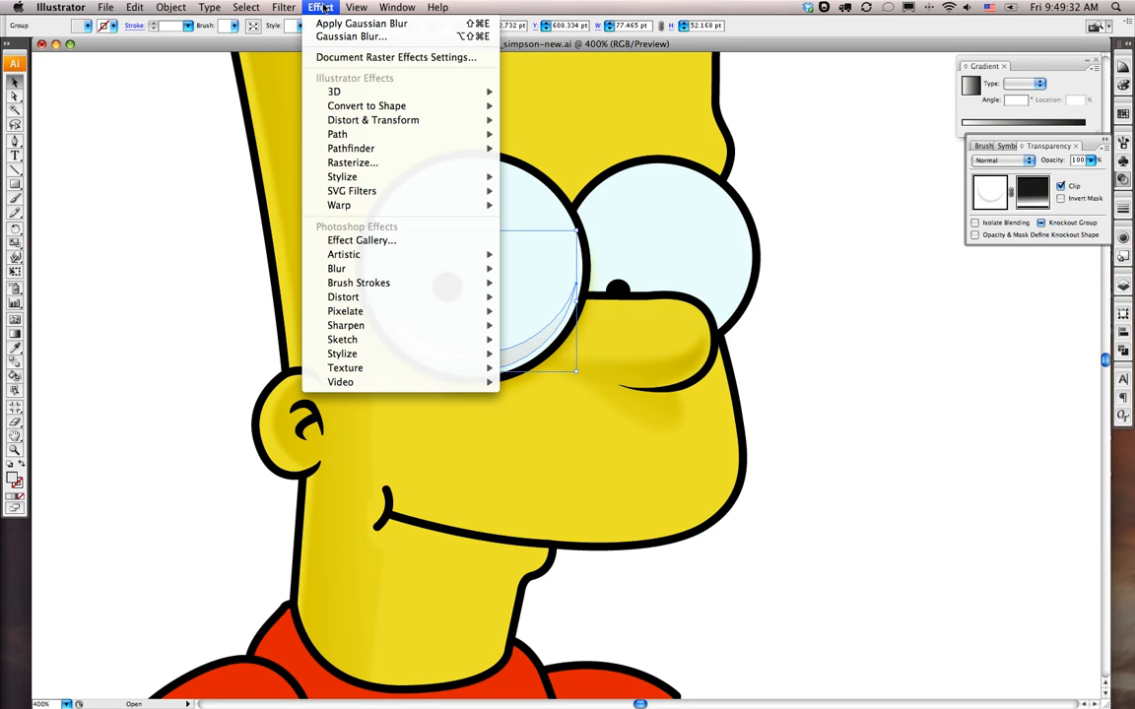
pyautogui.click(354, 164)
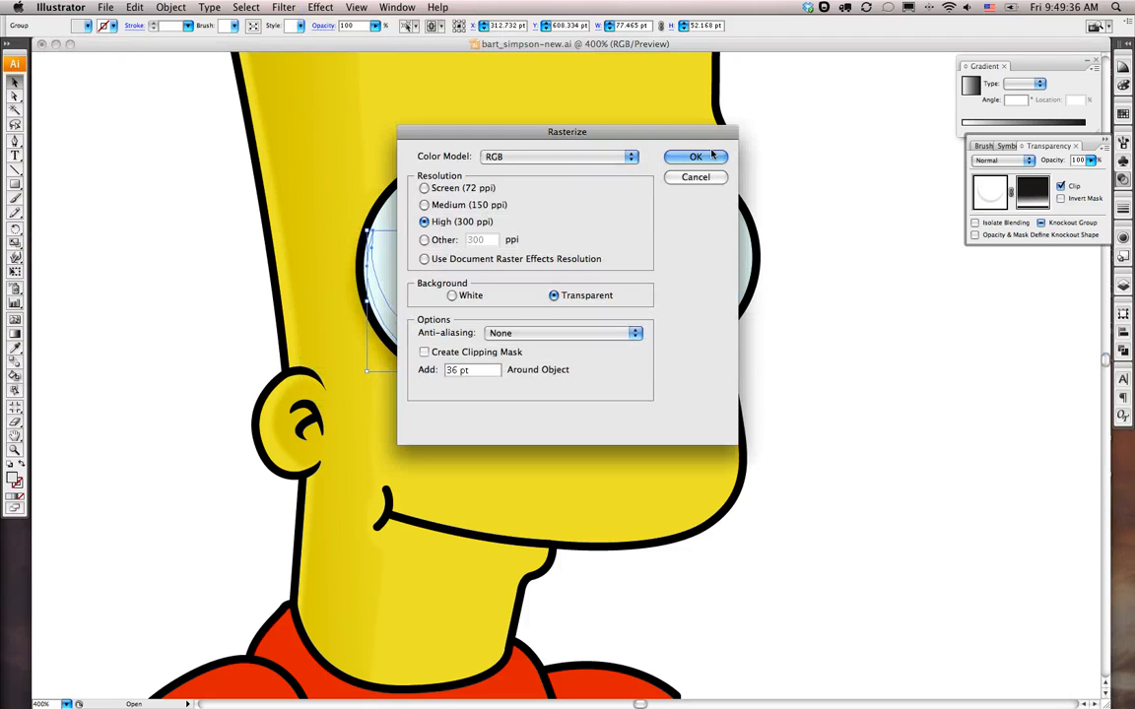
pyautogui.click(666, 157)
# Apply a Gaussian Blur with a 4.3 pixel radius to the crescent and deselect it
pyautogui.click(283, 7)
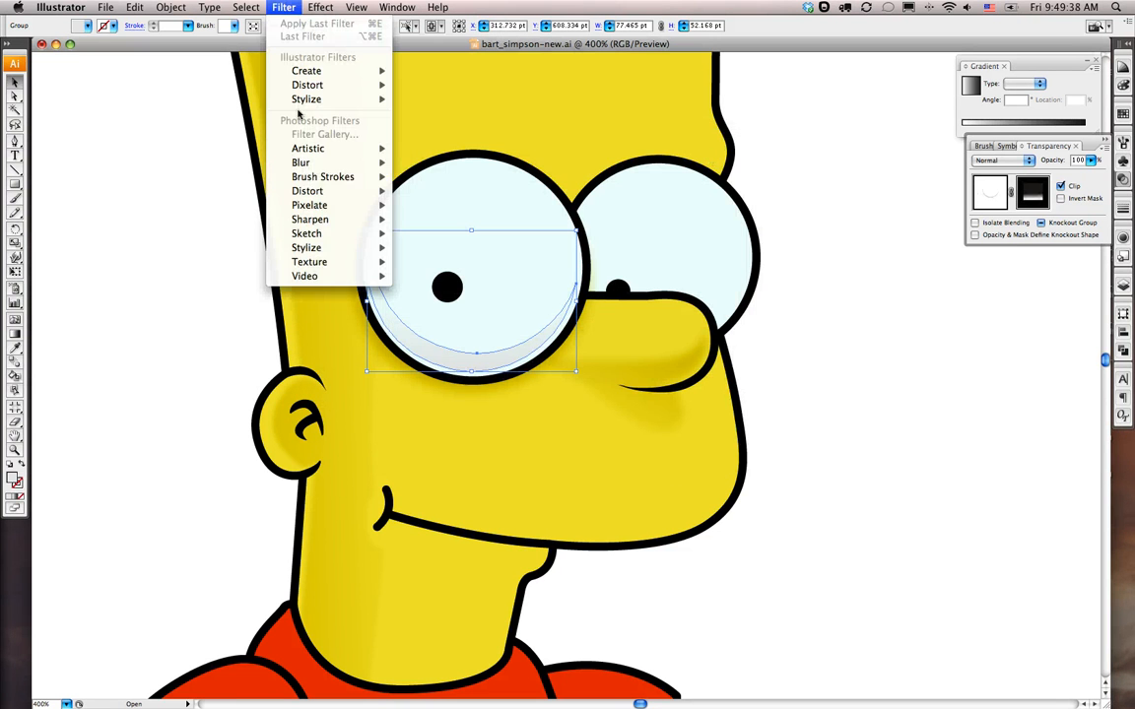
pyautogui.moveTo(322, 7)
pyautogui.moveTo(384, 268)
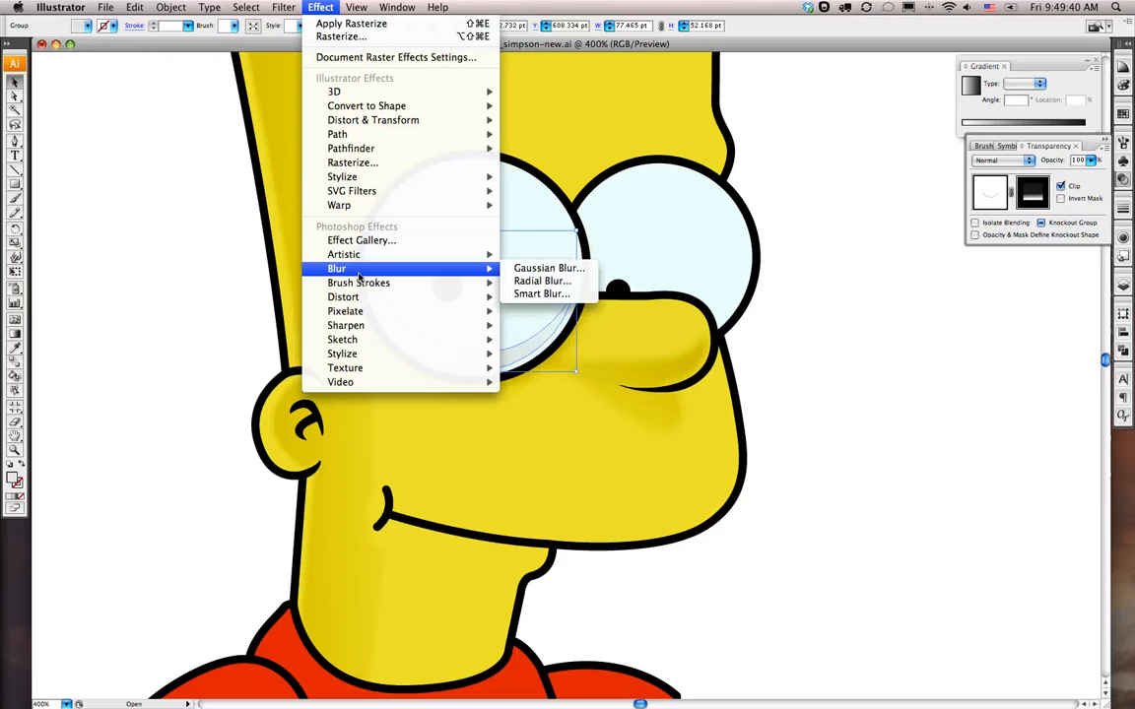
pyautogui.click(532, 268)
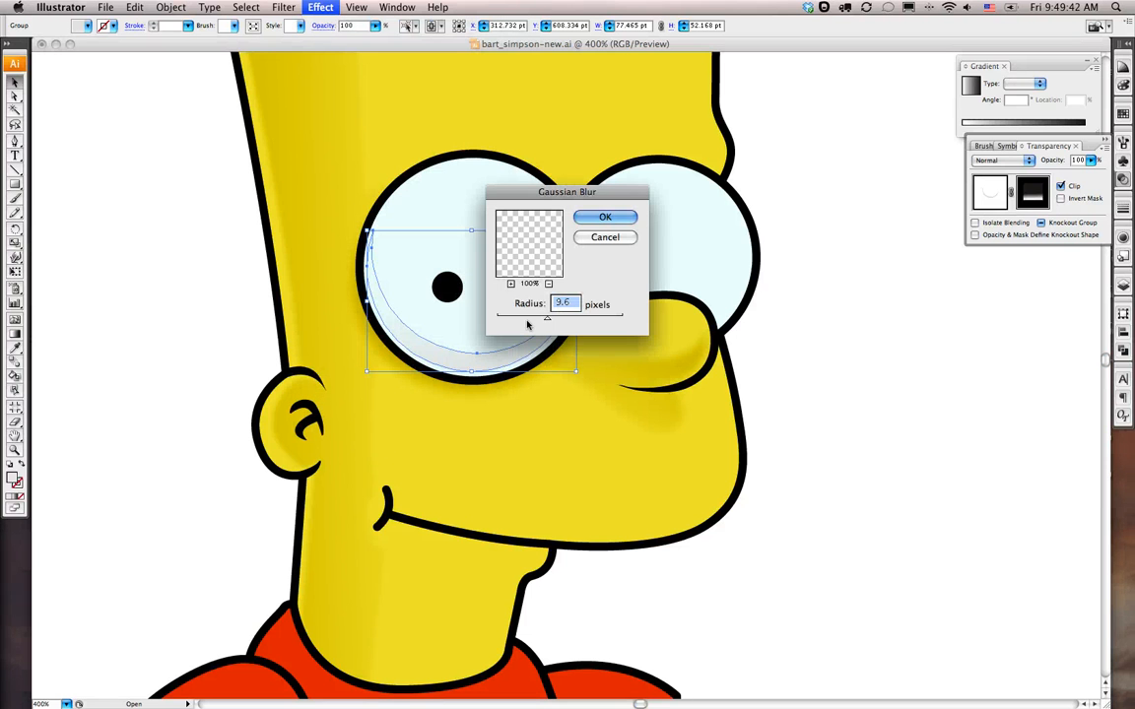
pyautogui.click(527, 319)
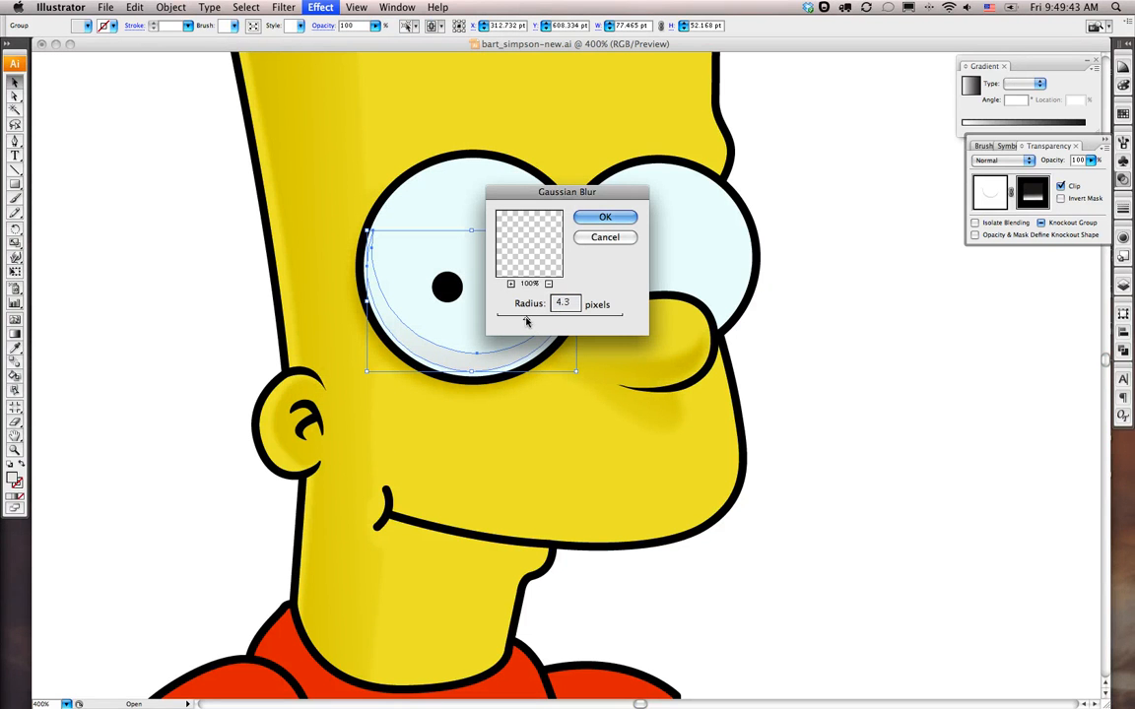
pyautogui.click(598, 218)
pyautogui.click(851, 363)
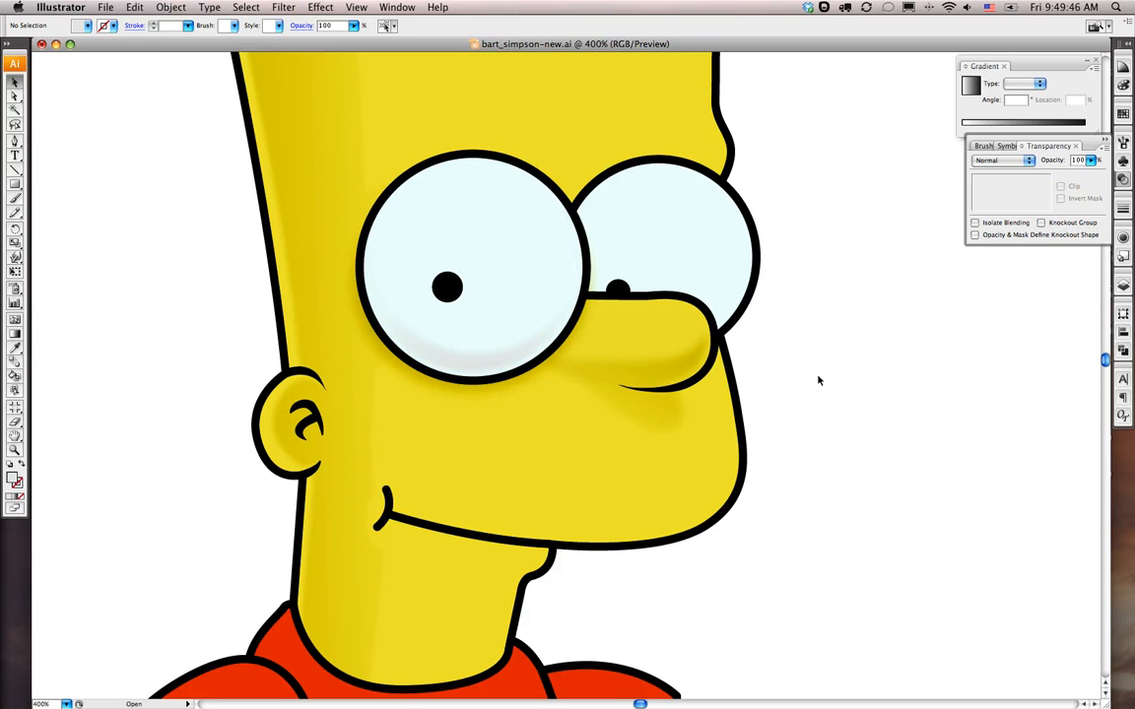